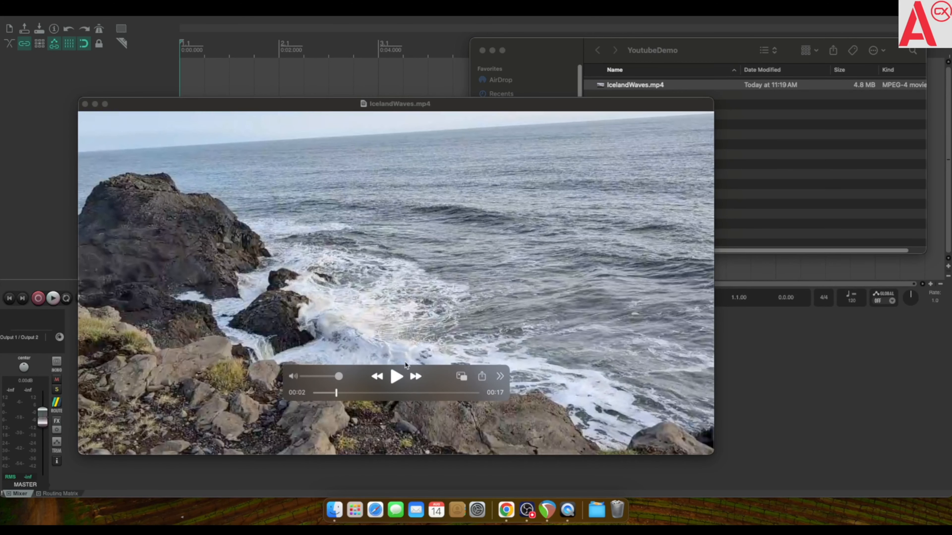
Play a short part of the IcelandWaves.mp4 video as a preview and pause it
{"action": "left_click", "coordinate": [397, 377]}
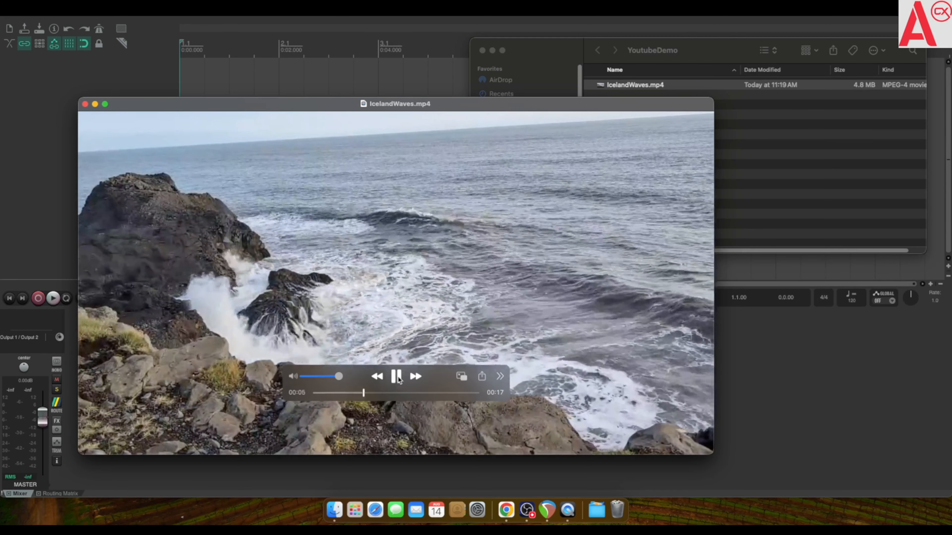
{"action": "left_click", "coordinate": [396, 377]}
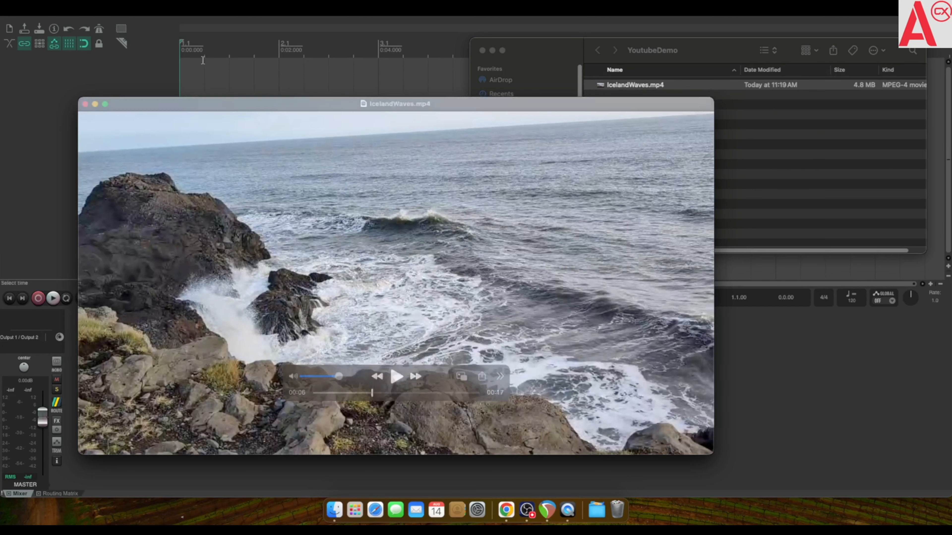
Switch to REAPER, insert a new track and place IcelandWaves.mp4 from the YoutubeDemo folder at the start of it
{"action": "left_click", "coordinate": [144, 71]}
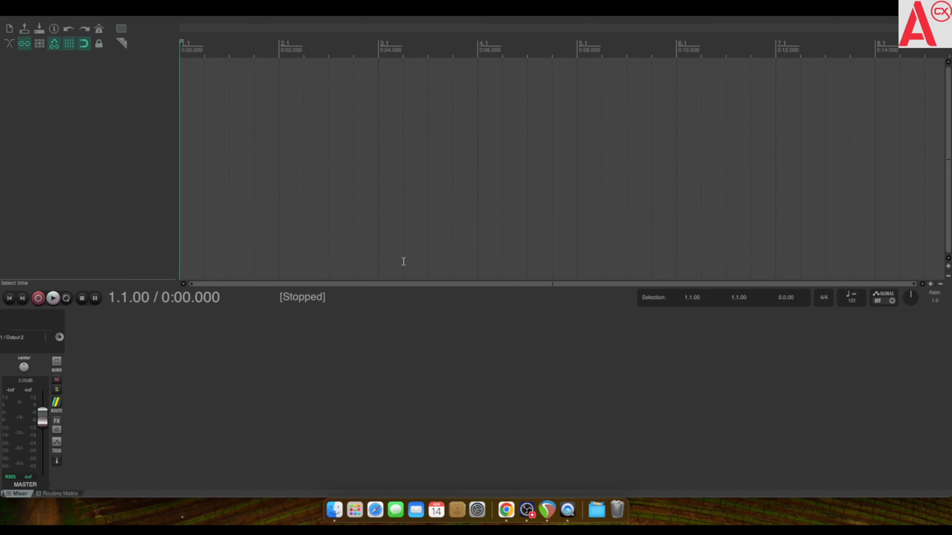
{"action": "right_click", "coordinate": [96, 69]}
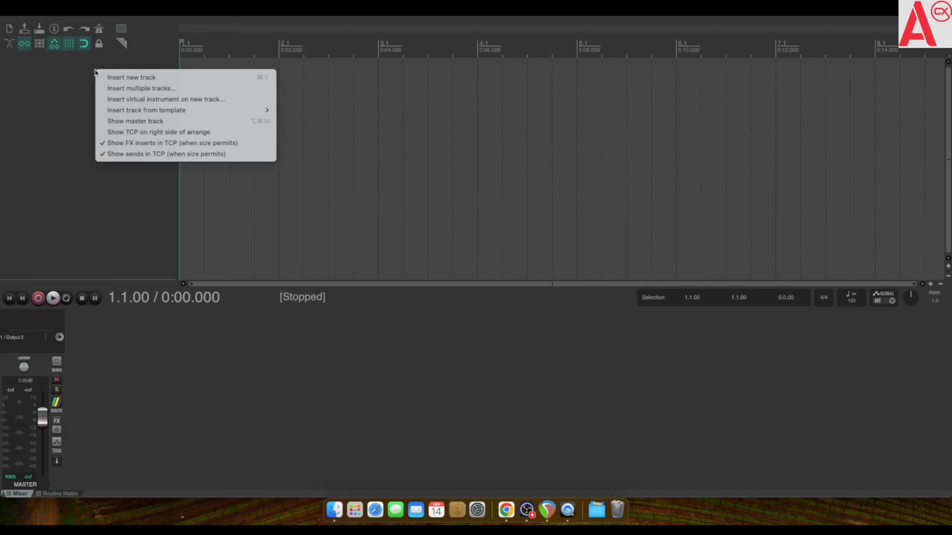
{"action": "left_click", "coordinate": [147, 78]}
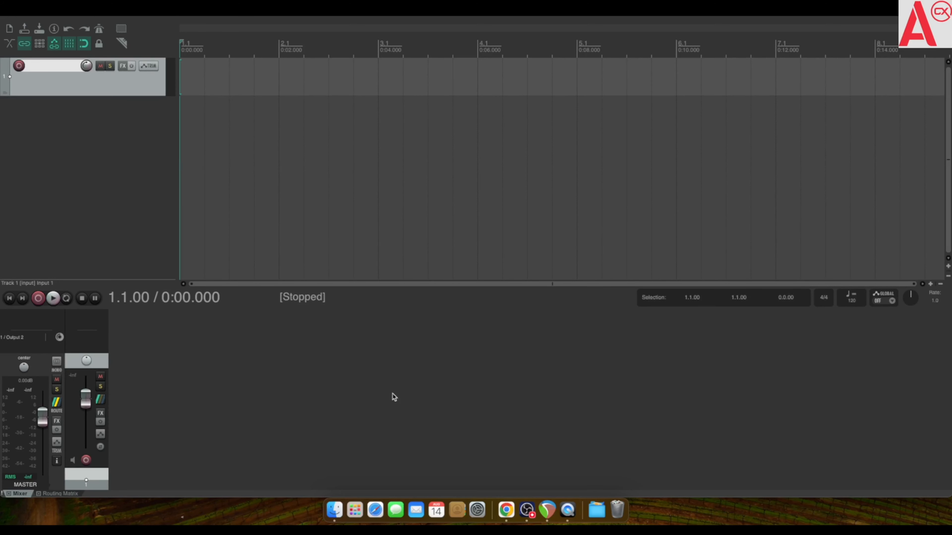
{"action": "left_click", "coordinate": [334, 510]}
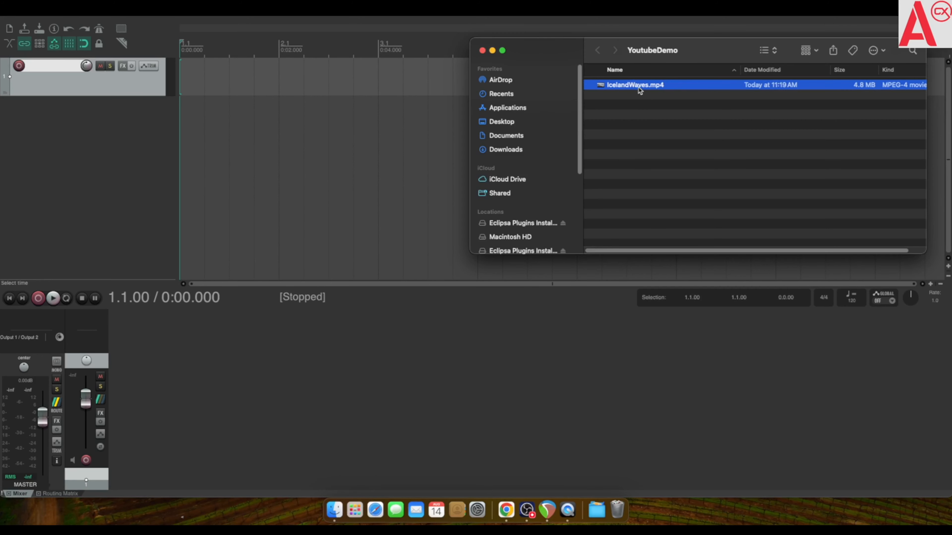
{"action": "left_click_drag", "start_coordinate": [640, 90], "coordinate": [192, 78]}
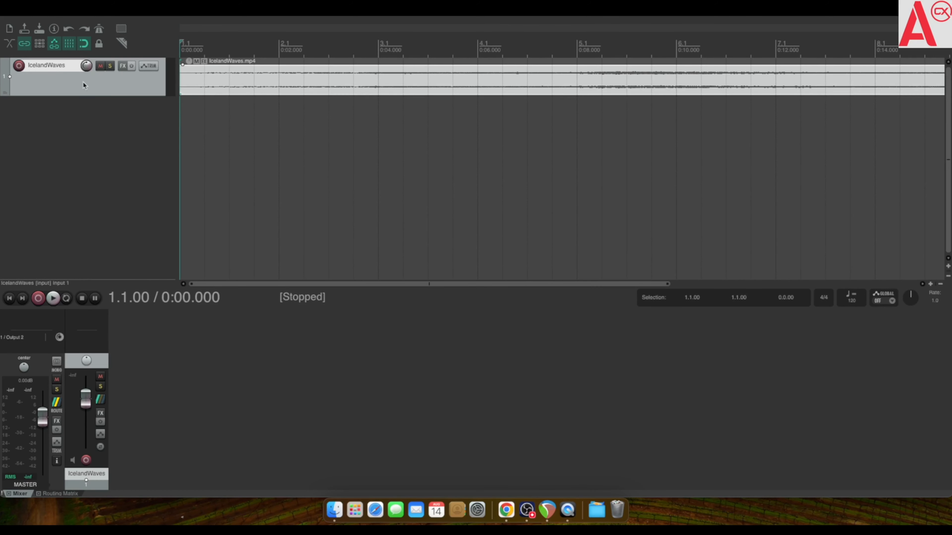
Play the imported IcelandWaves audio from the project start and stop playback
{"action": "left_click", "coordinate": [53, 300]}
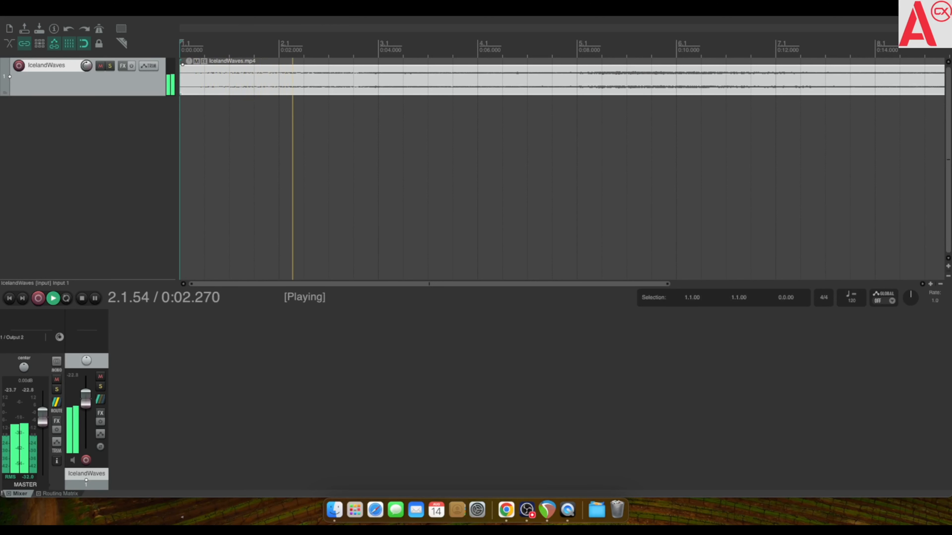
{"action": "left_click", "coordinate": [86, 299]}
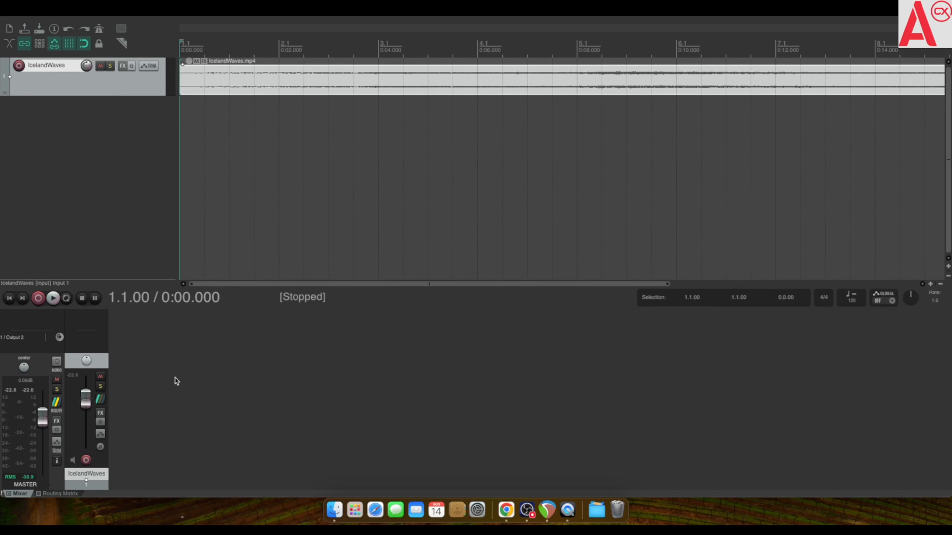
Add the VST3 Eclipsa Audio Renderer effect to the master track
{"action": "left_click", "coordinate": [57, 422]}
{"action": "left_click", "coordinate": [214, 158]}
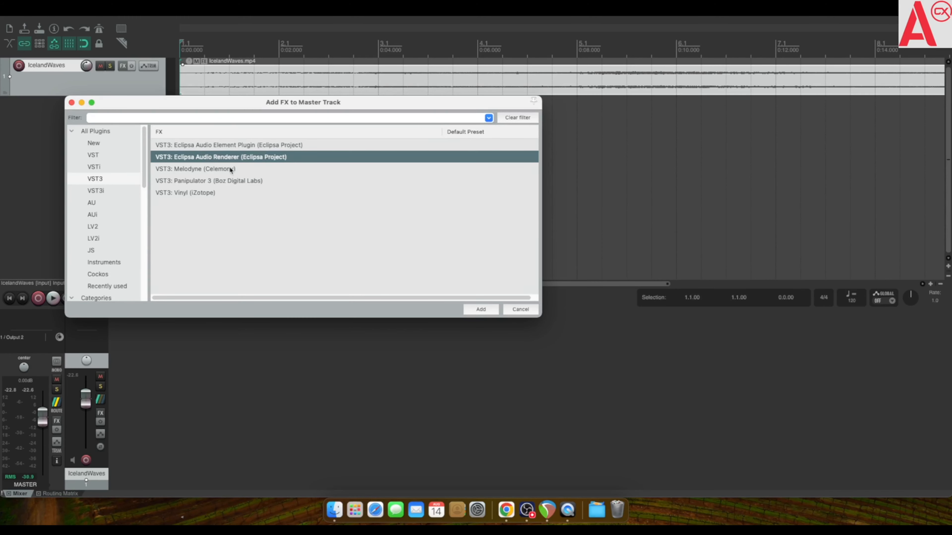
{"action": "left_click", "coordinate": [481, 309]}
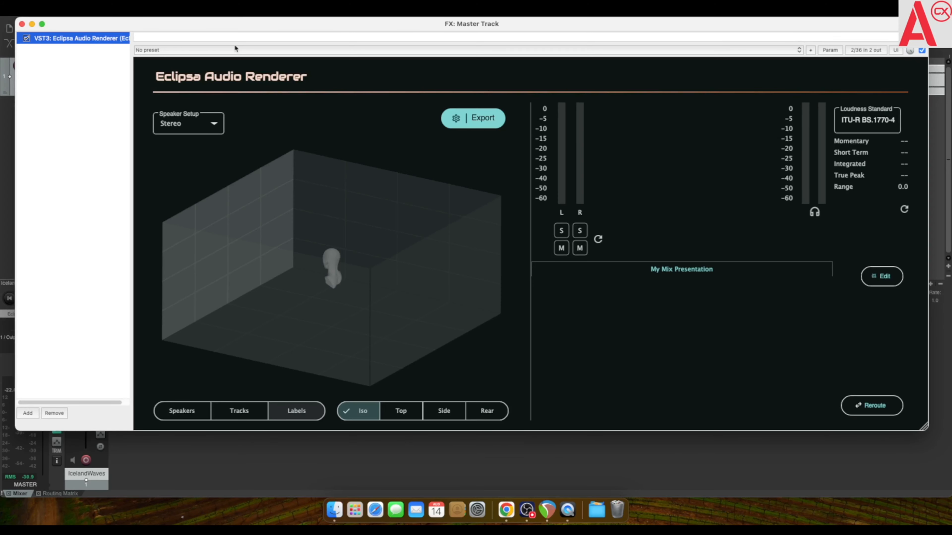
{"action": "left_click_drag", "start_coordinate": [227, 26], "coordinate": [224, 20]}
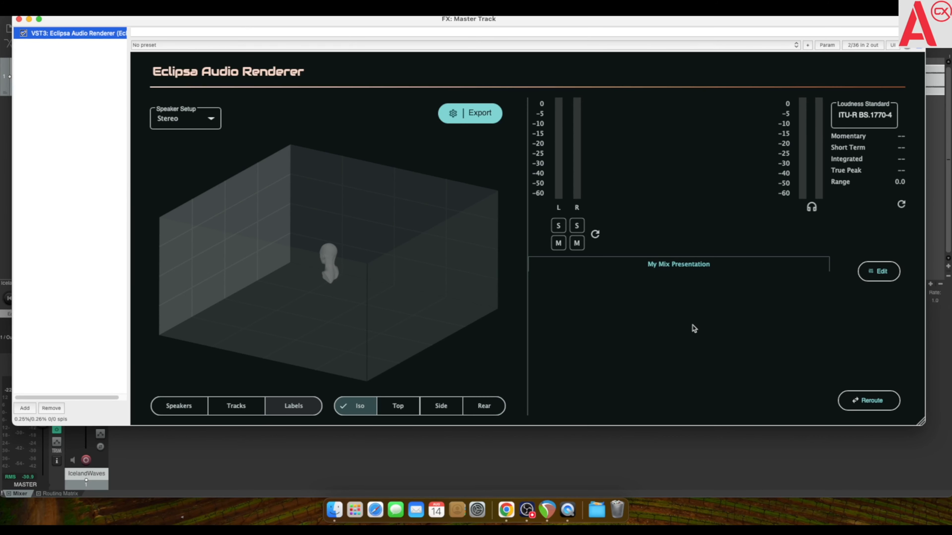
In the renderer's routing, set the profile to Simple and add a 7.1 audio element
{"action": "left_click", "coordinate": [873, 401]}
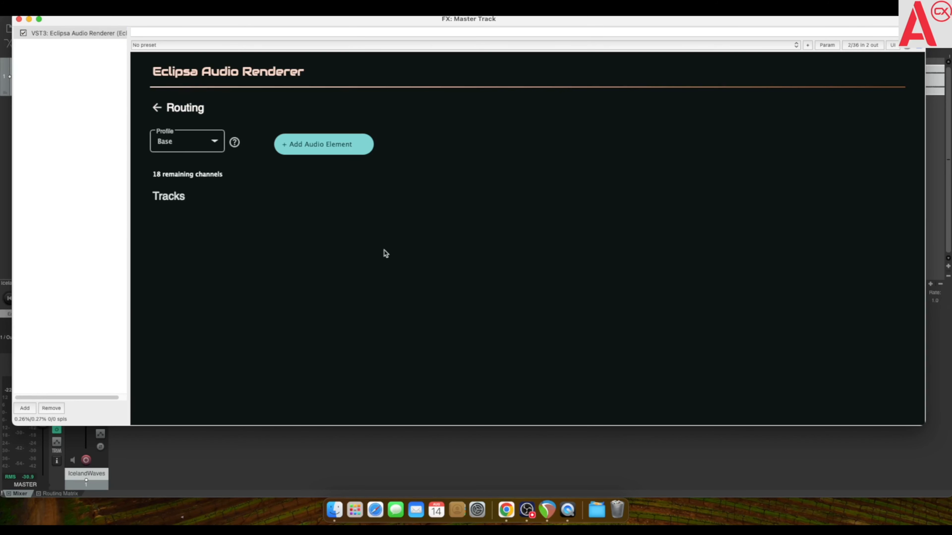
{"action": "left_click", "coordinate": [210, 144]}
{"action": "left_click", "coordinate": [192, 157]}
{"action": "left_click", "coordinate": [321, 150]}
{"action": "left_click", "coordinate": [307, 230]}
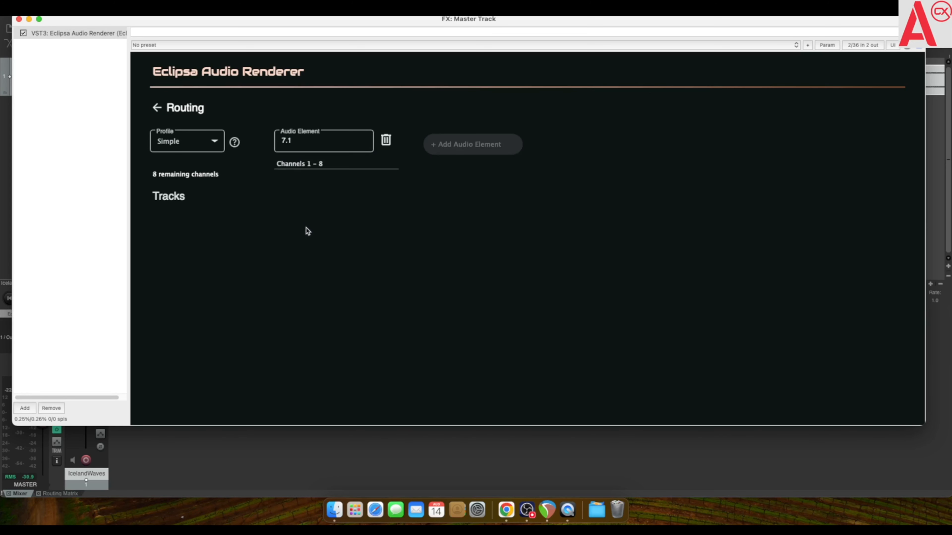
{"action": "left_click", "coordinate": [156, 108]}
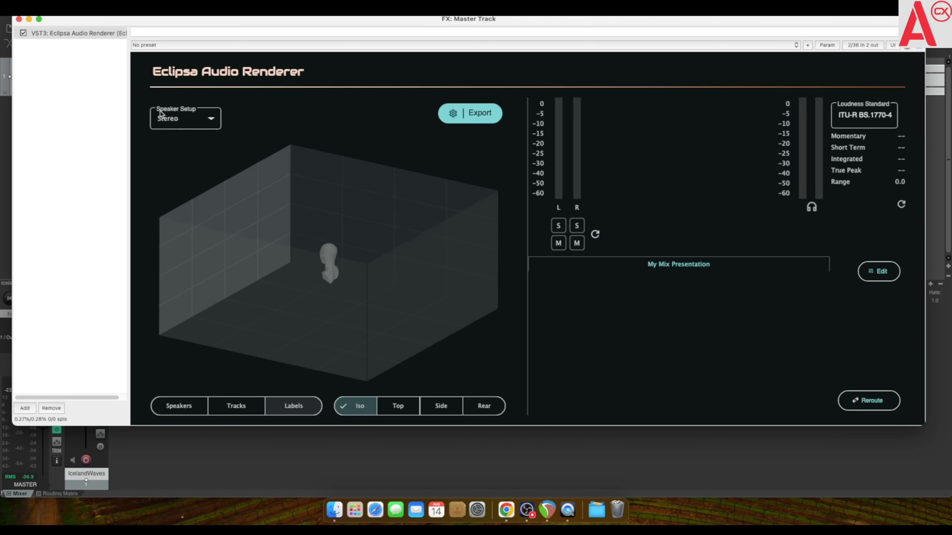
Add the 7.1 audio element to the renderer's mix presentation and rename the presentation to Environment
{"action": "left_click", "coordinate": [883, 276]}
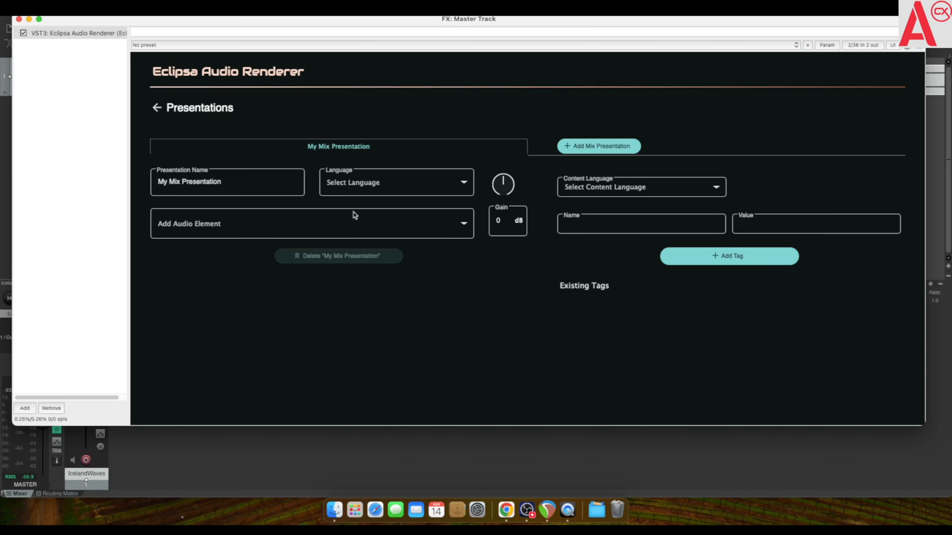
{"action": "left_click", "coordinate": [176, 224]}
{"action": "left_click", "coordinate": [173, 247]}
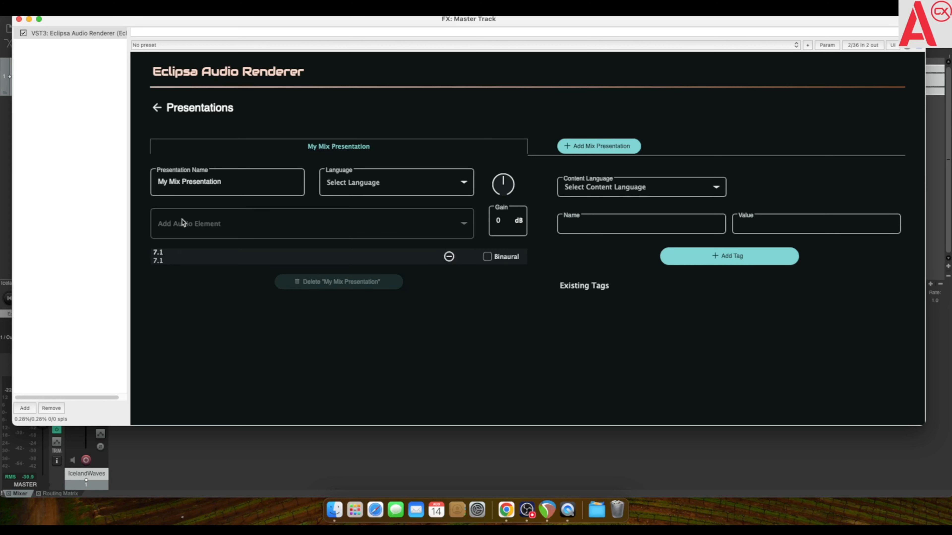
{"action": "key", "text": "super+a"}
{"action": "key", "text": "BackSpace"}
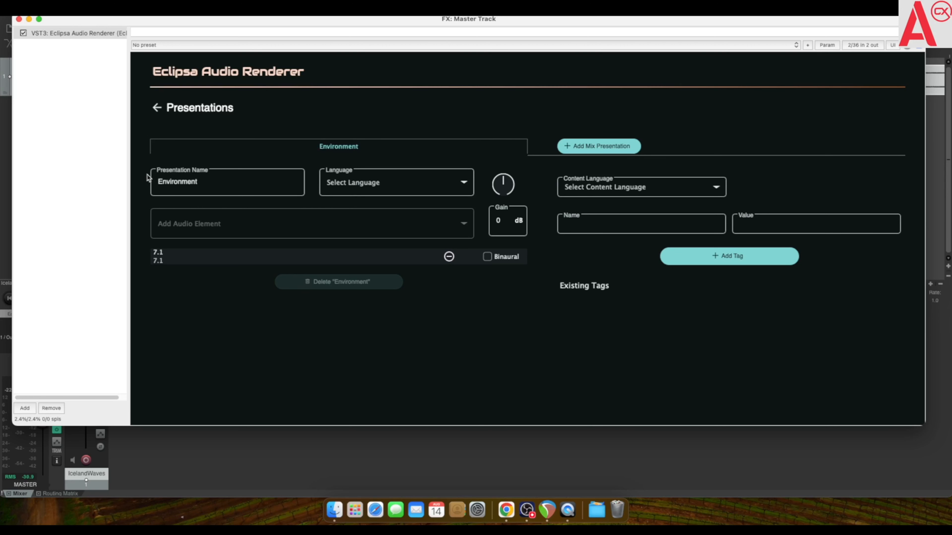
{"action": "left_click", "coordinate": [156, 108]}
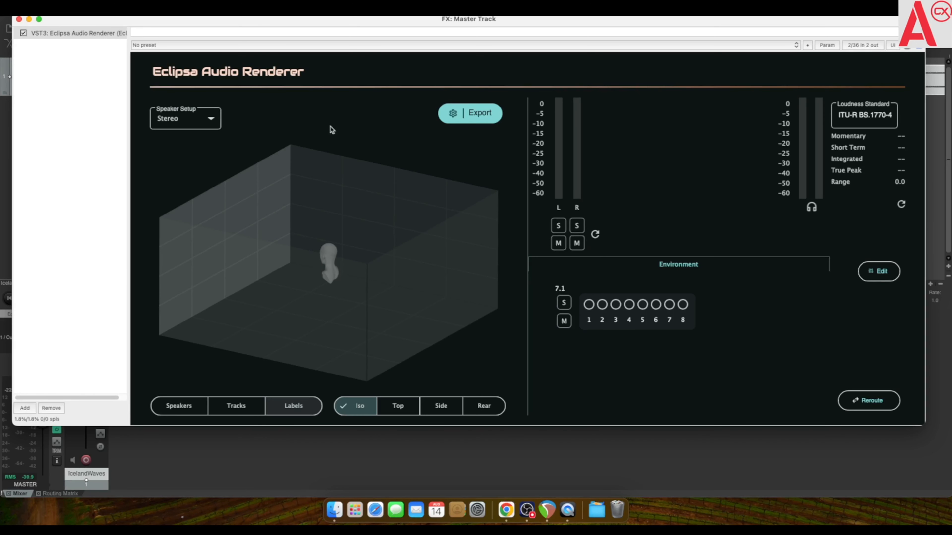
Set the renderer's speaker setup to 7.1 and show the speakers in the room view
{"action": "left_click", "coordinate": [188, 125]}
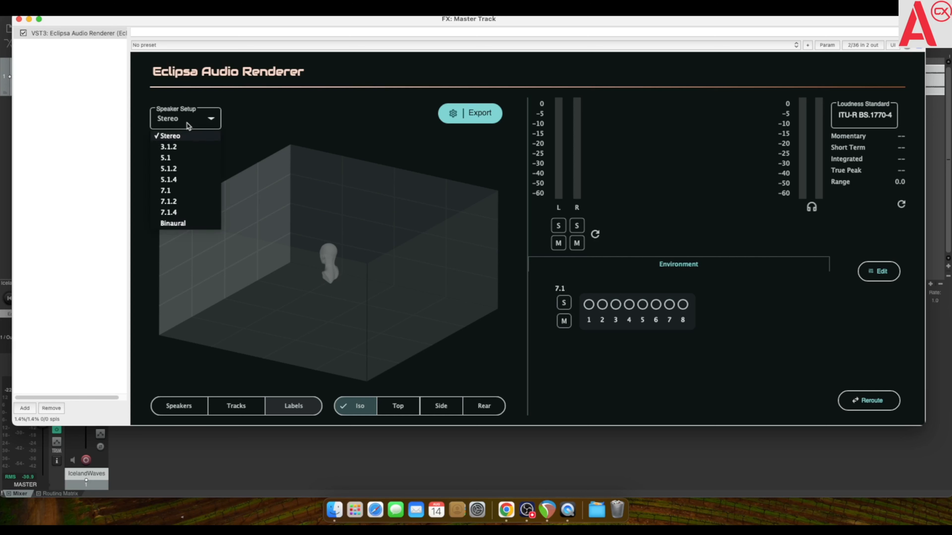
{"action": "left_click", "coordinate": [182, 191]}
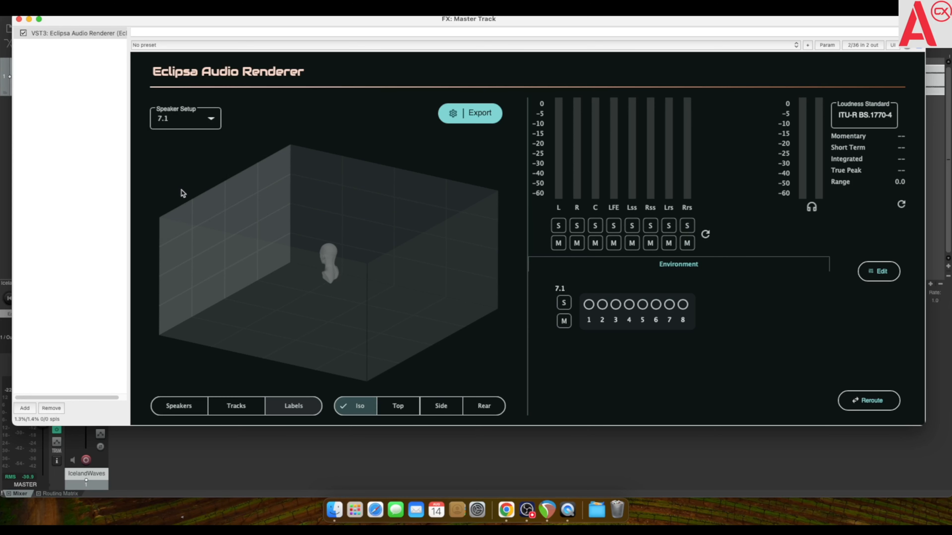
{"action": "left_click", "coordinate": [187, 406]}
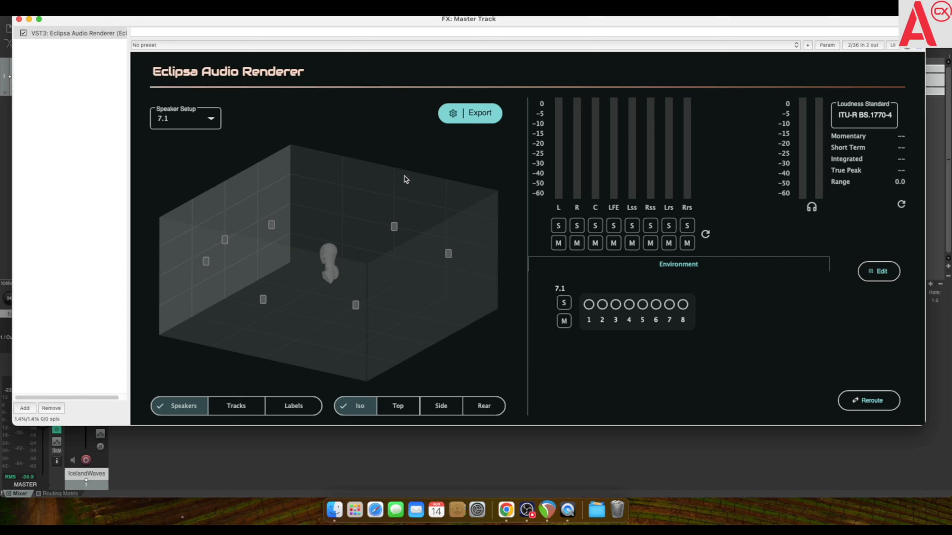
Set the master track to 32 channels in the renderer's pin connector and close the plug-in windows
{"action": "left_click", "coordinate": [857, 45]}
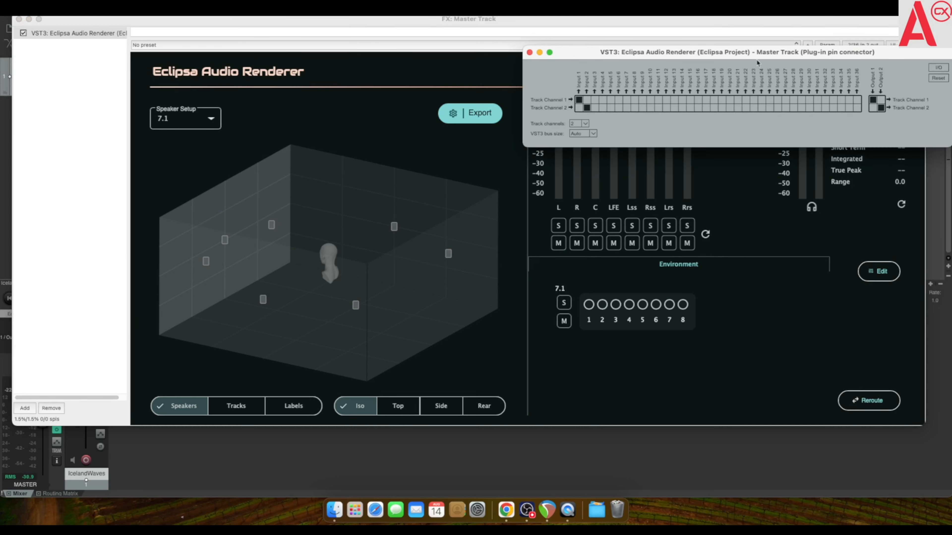
{"action": "left_click", "coordinate": [583, 124]}
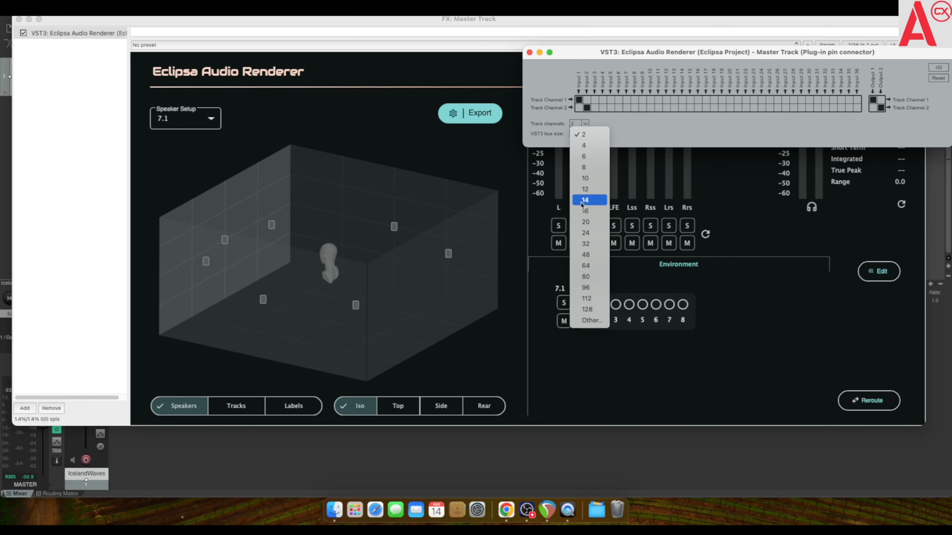
{"action": "left_click", "coordinate": [584, 245]}
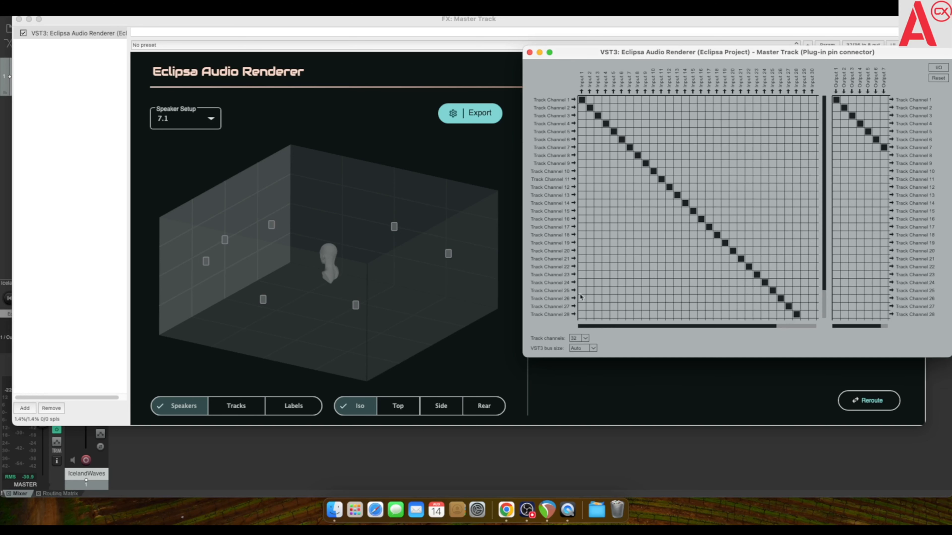
{"action": "left_click", "coordinate": [530, 53]}
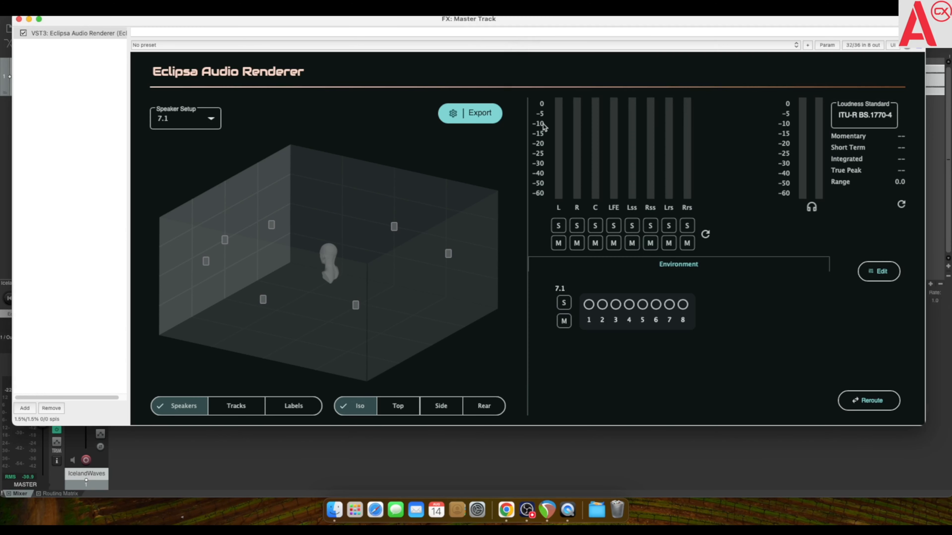
{"action": "left_click", "coordinate": [18, 19]}
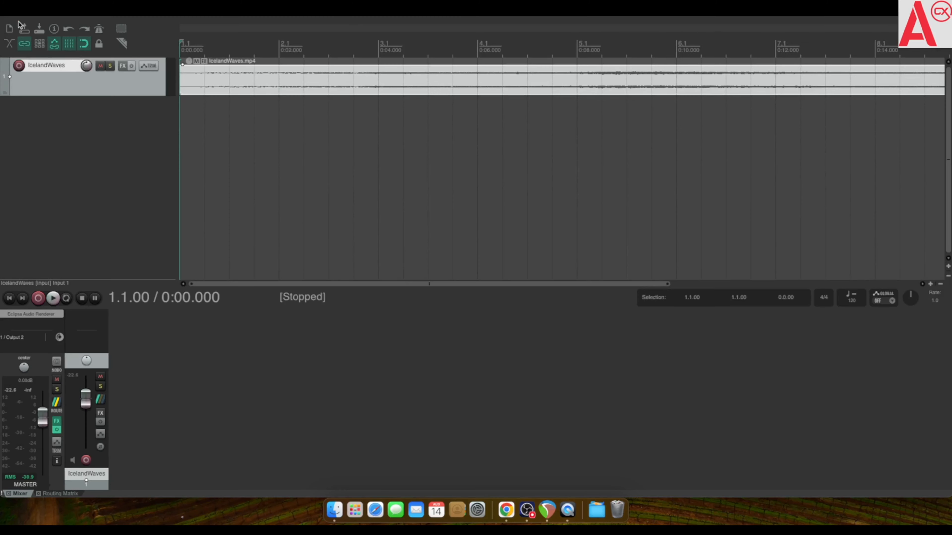
Add the VST3 Eclipsa Audio Element Plugin to the IcelandWaves track and assign it to the 7.1 audio element
{"action": "left_click", "coordinate": [122, 66]}
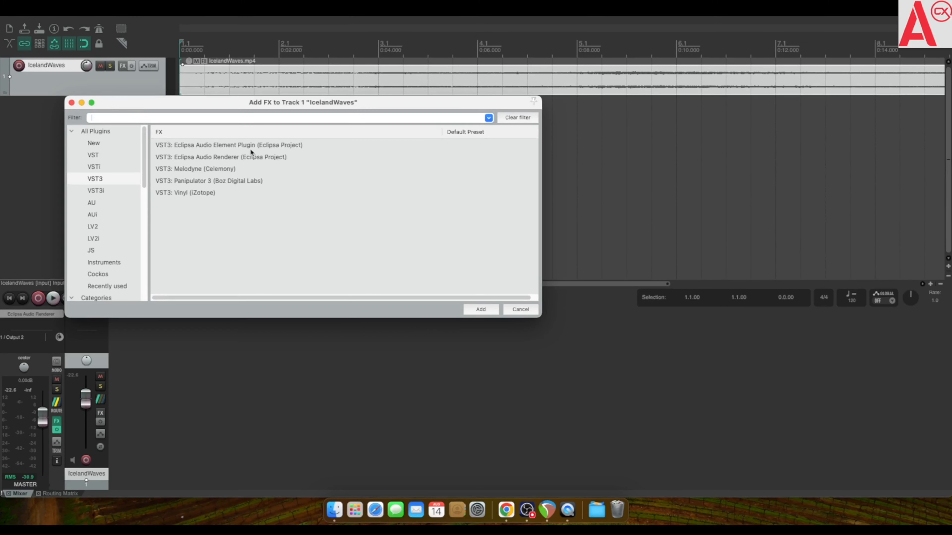
{"action": "left_click", "coordinate": [251, 145]}
{"action": "left_click", "coordinate": [481, 309]}
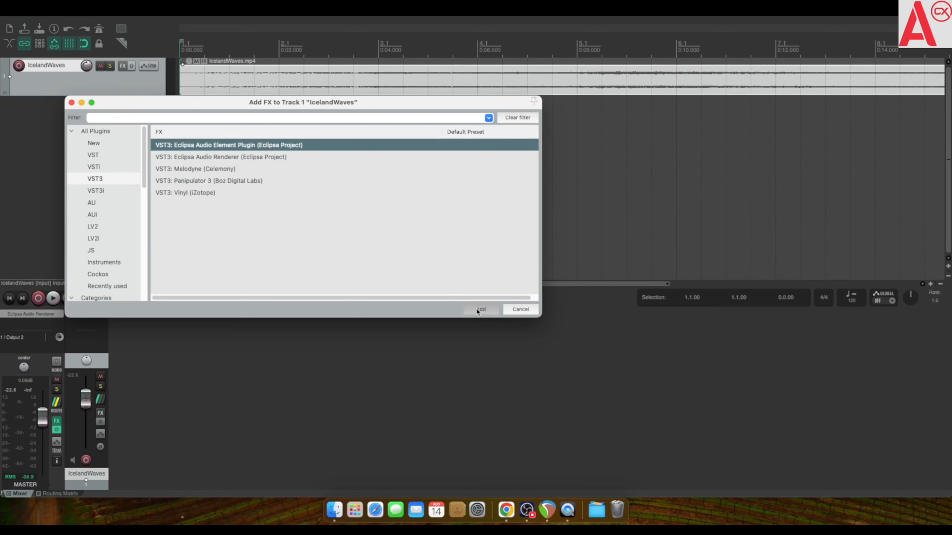
{"action": "left_click", "coordinate": [370, 118]}
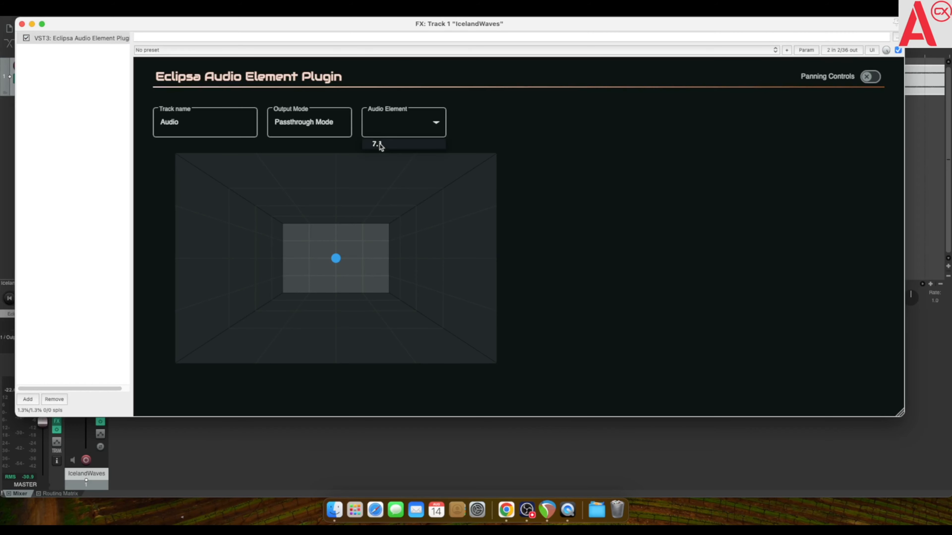
{"action": "left_click", "coordinate": [378, 146]}
{"action": "left_click_drag", "start_coordinate": [356, 25], "coordinate": [399, 19]}
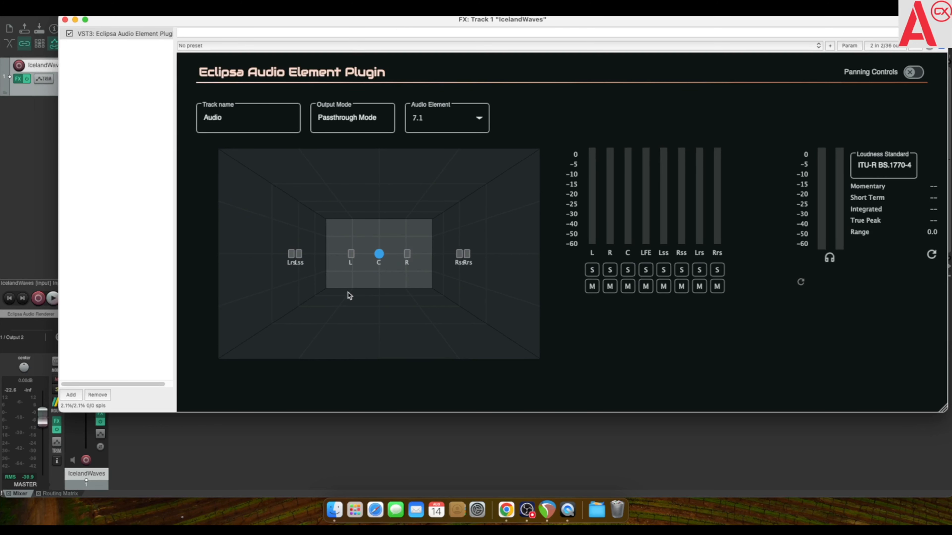
Play the project to check the channel levels in the Audio Element Plugin, stop playback and bring the whole plug-in window into view
{"action": "left_click", "coordinate": [53, 298]}
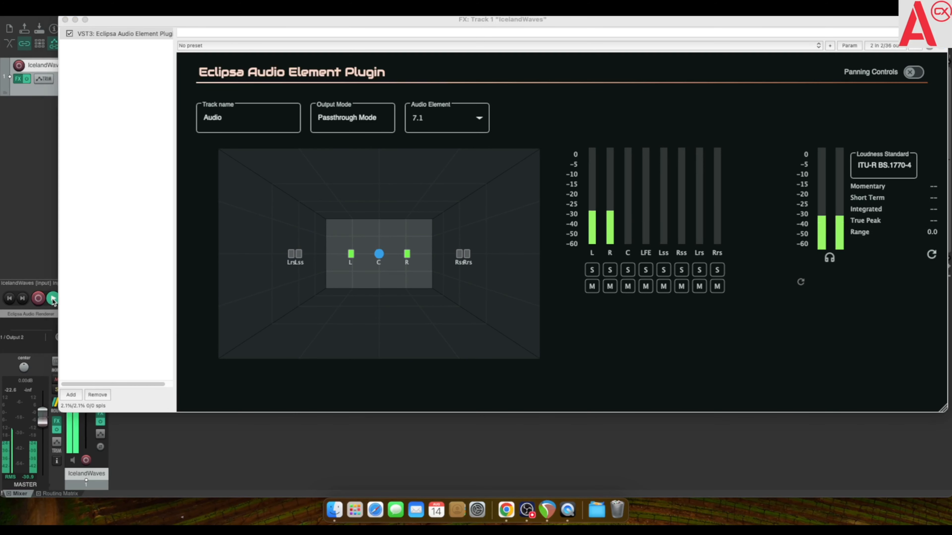
{"action": "left_click_drag", "start_coordinate": [187, 20], "coordinate": [248, 20]}
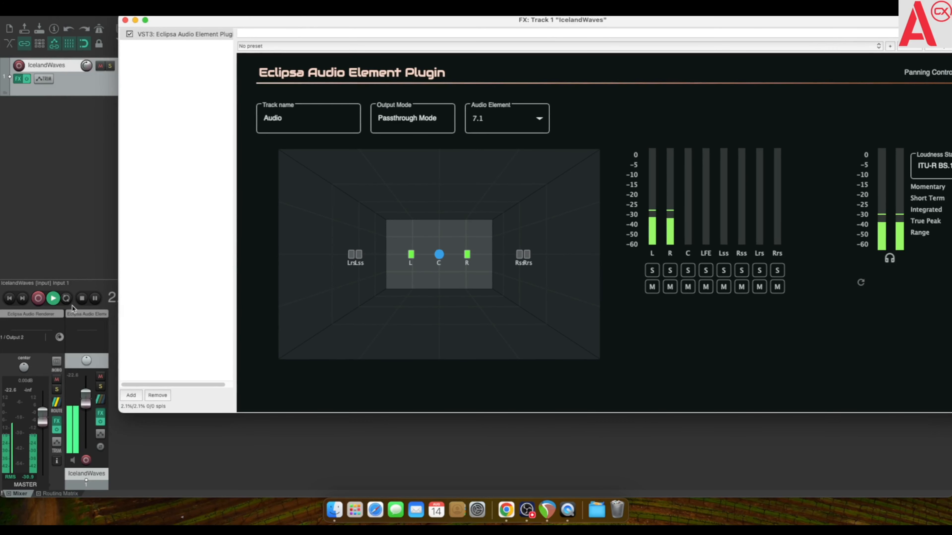
{"action": "left_click", "coordinate": [82, 298]}
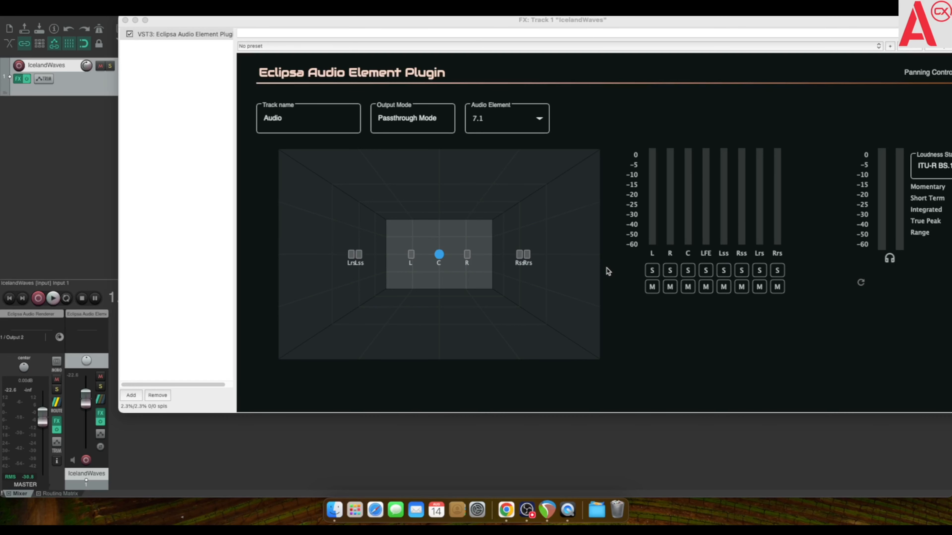
{"action": "left_click_drag", "start_coordinate": [636, 26], "coordinate": [557, 23]}
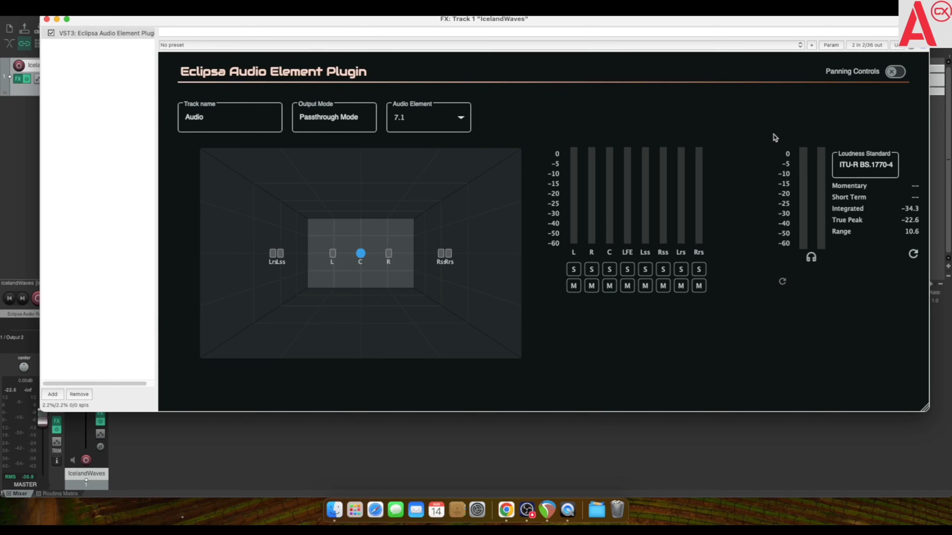
Enable the panning controls in the Audio Element Plugin and play the project briefly to check the channel levels
{"action": "left_click", "coordinate": [897, 73]}
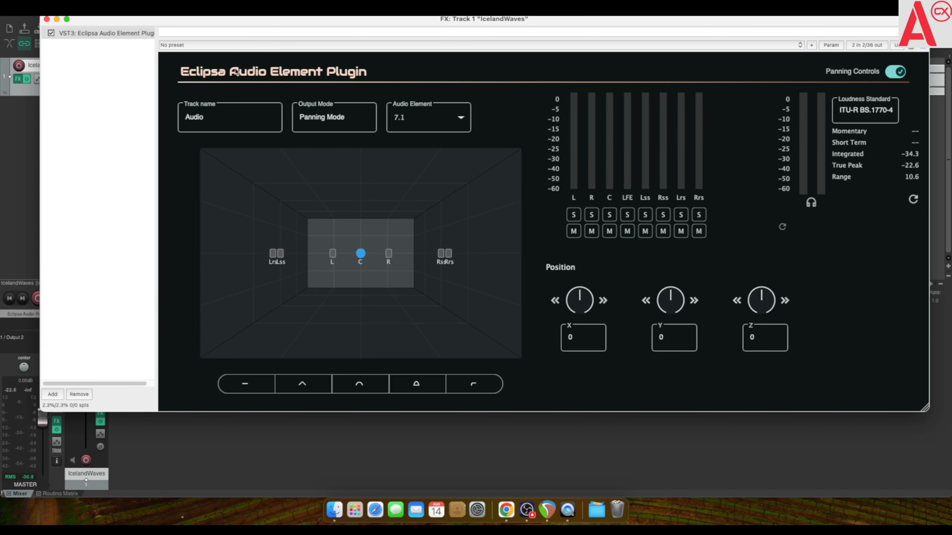
{"action": "left_click_drag", "start_coordinate": [188, 19], "coordinate": [251, 18]}
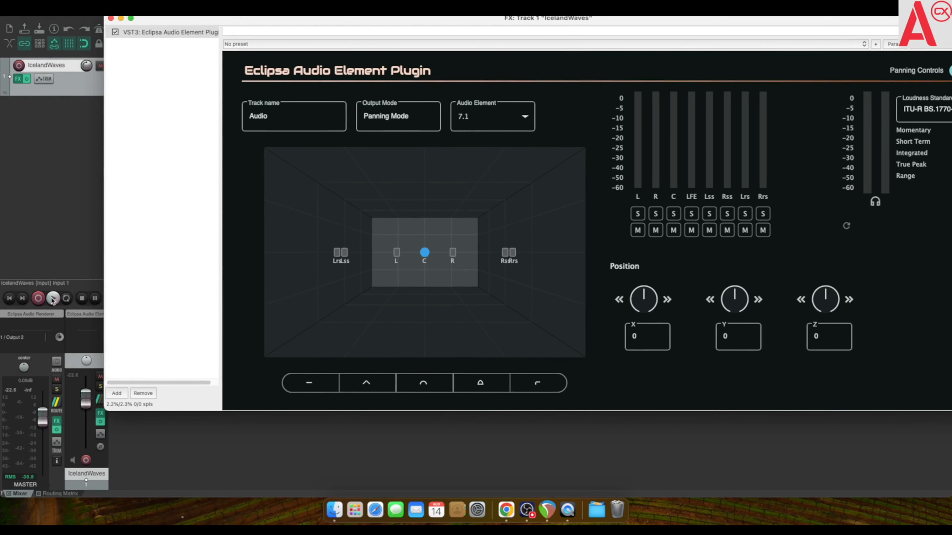
{"action": "left_click", "coordinate": [53, 299]}
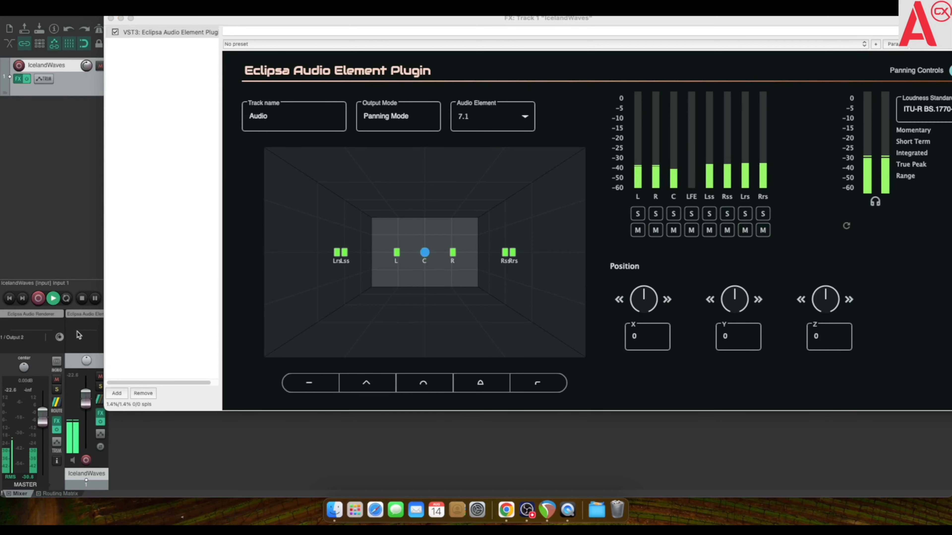
{"action": "left_click", "coordinate": [81, 299]}
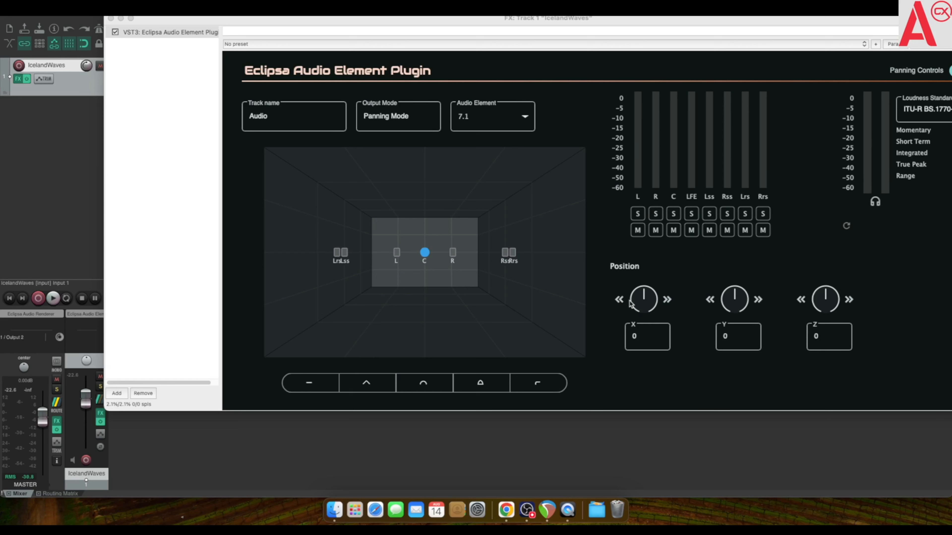
Pan the audio element to X position -10 and play the project briefly to check the panned levels
{"action": "left_click", "coordinate": [619, 300]}
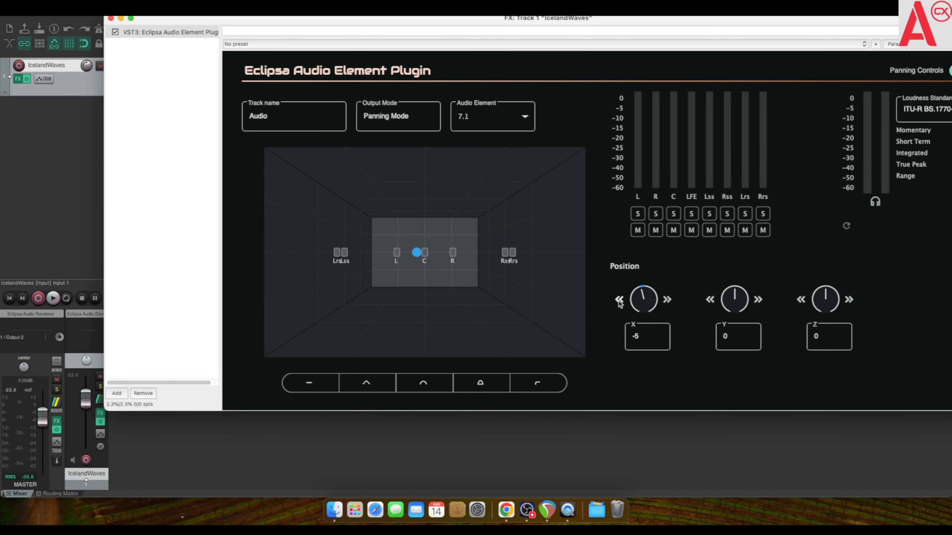
{"action": "left_click", "coordinate": [619, 300]}
{"action": "left_click", "coordinate": [53, 298]}
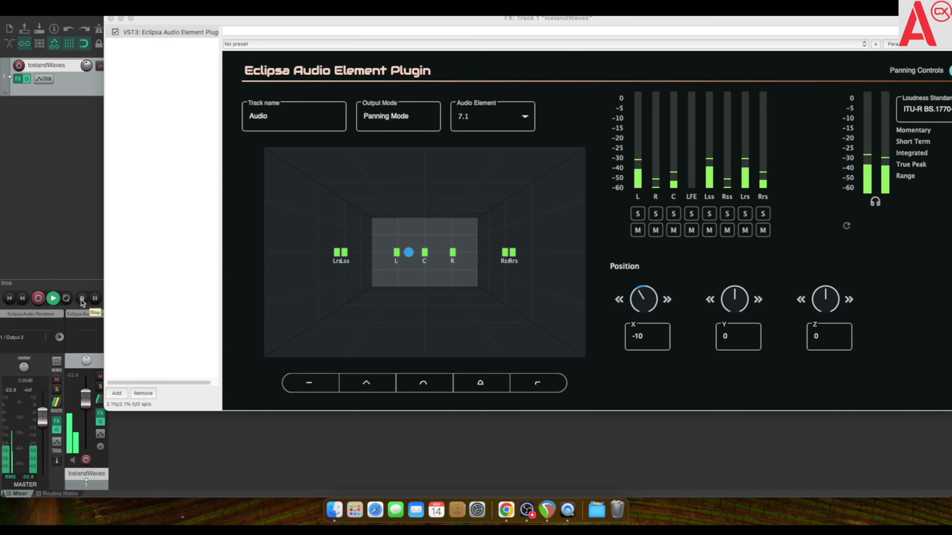
{"action": "left_click", "coordinate": [82, 299]}
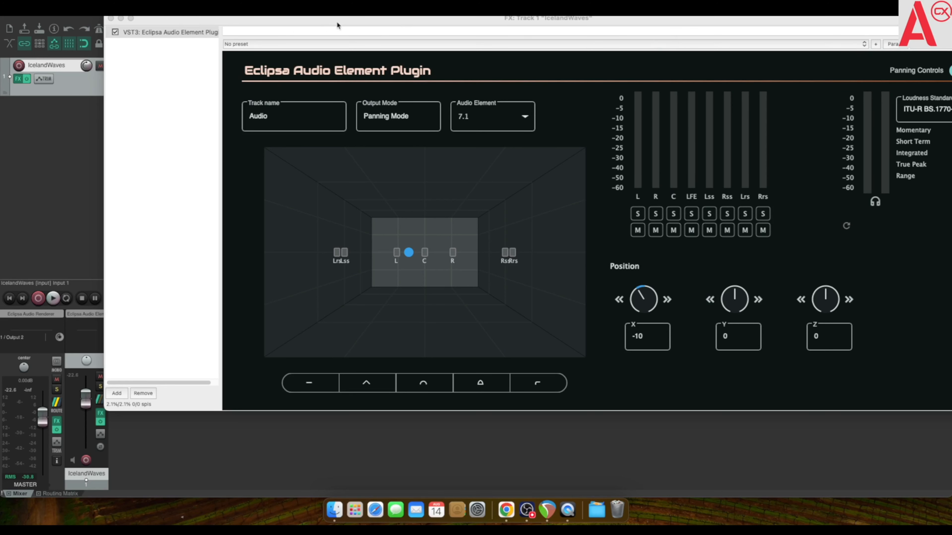
Set the IcelandWaves track to 32 channels in the Audio Element Plugin's pin connector and close the plug-in windows
{"action": "left_click_drag", "start_coordinate": [336, 25], "coordinate": [282, 24]}
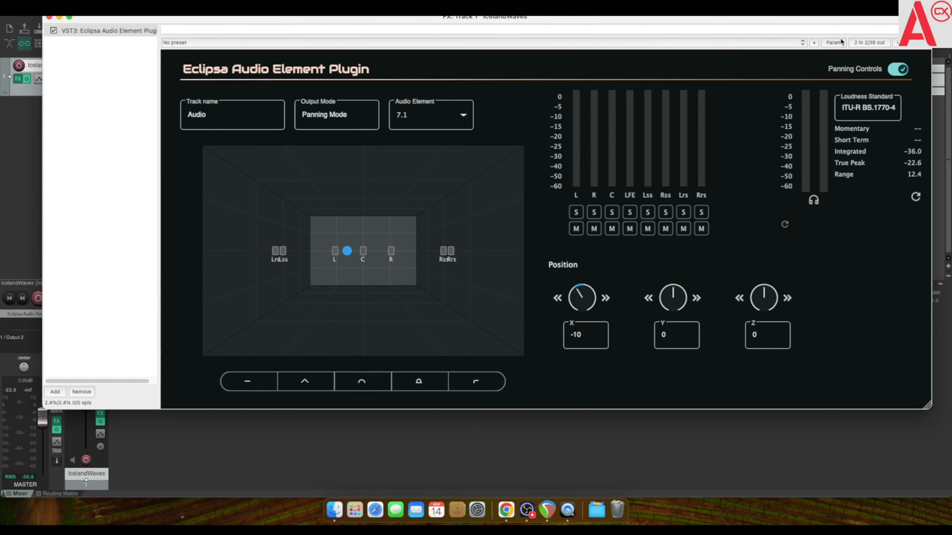
{"action": "left_click", "coordinate": [869, 42]}
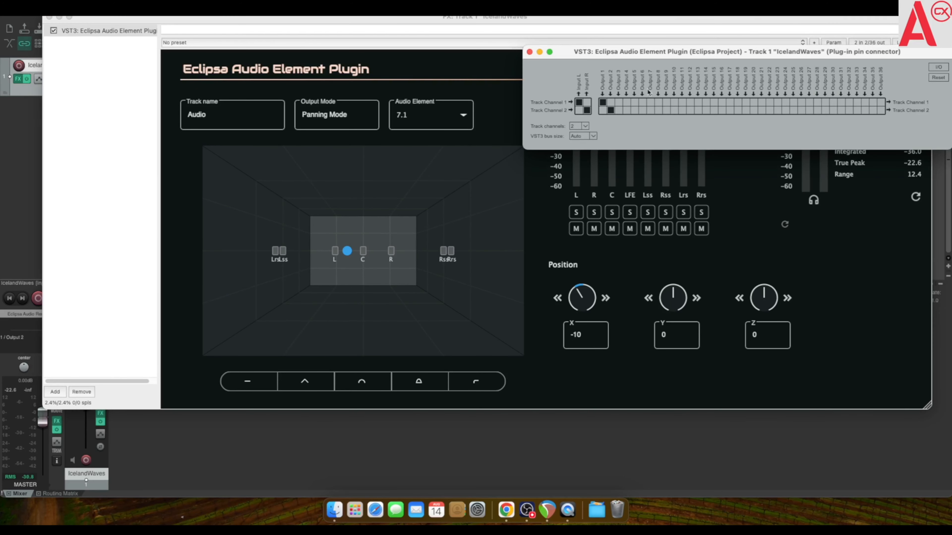
{"action": "left_click", "coordinate": [578, 125]}
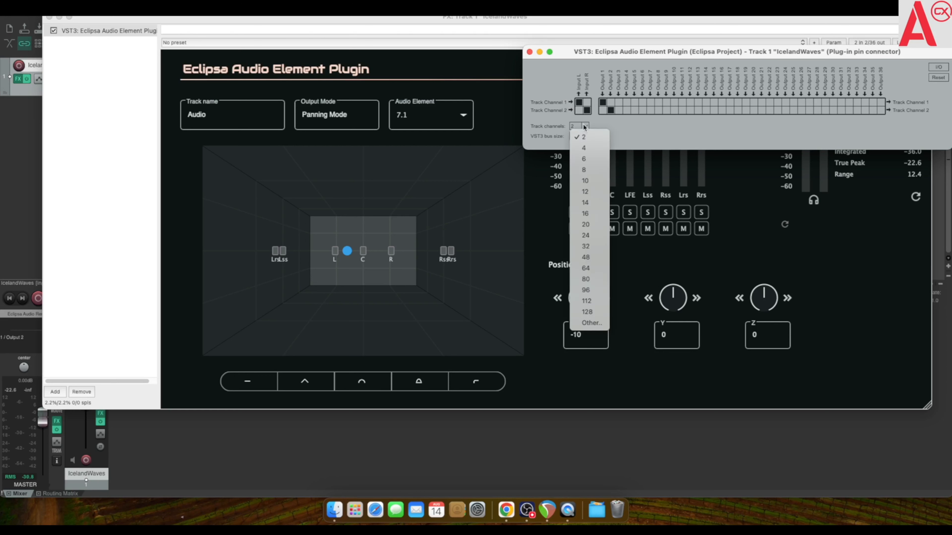
{"action": "left_click", "coordinate": [590, 246]}
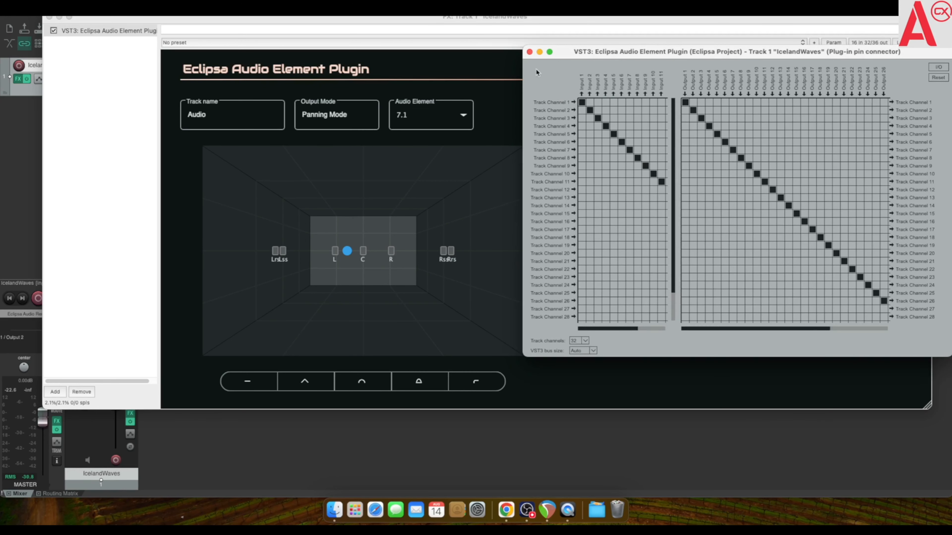
{"action": "left_click", "coordinate": [530, 52]}
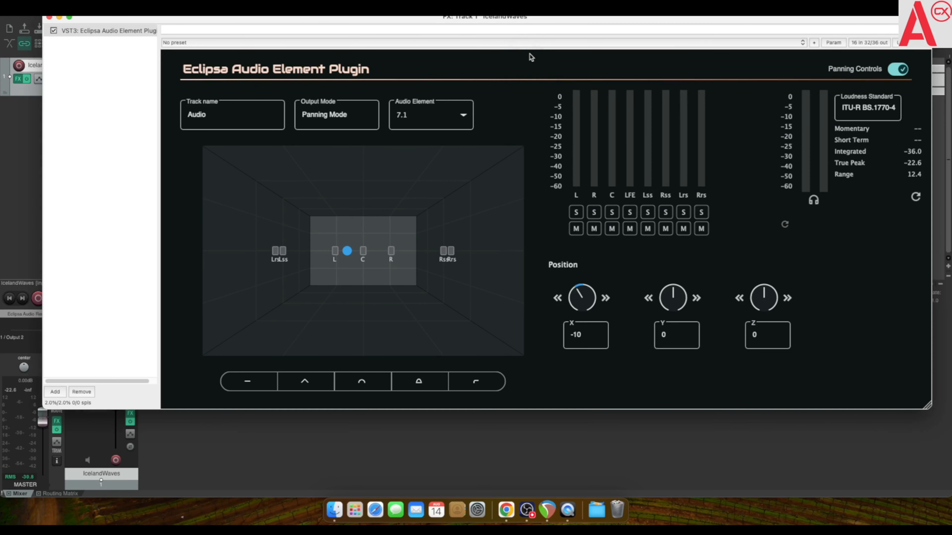
{"action": "left_click", "coordinate": [48, 18]}
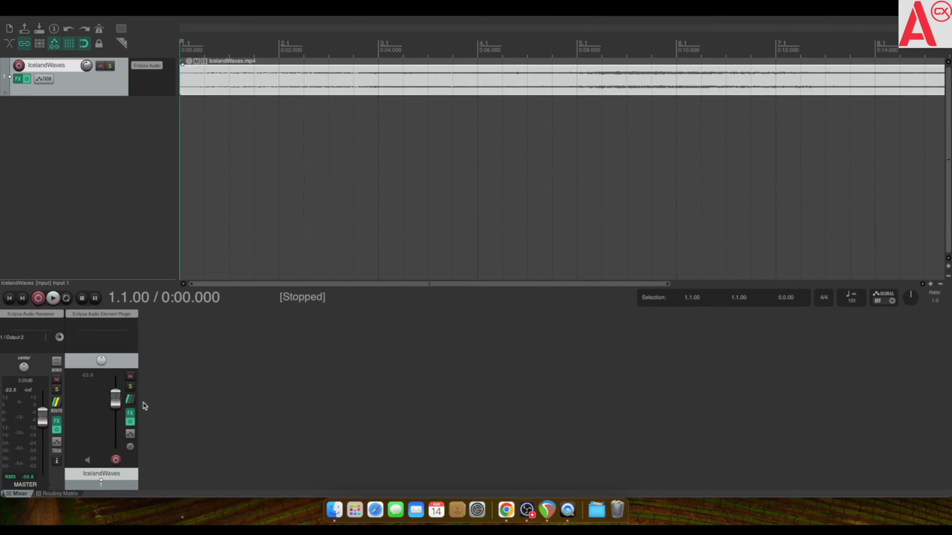
Open the Eclipsa Audio Renderer on the master track and play the project briefly to check its speaker levels
{"action": "left_click", "coordinate": [56, 421]}
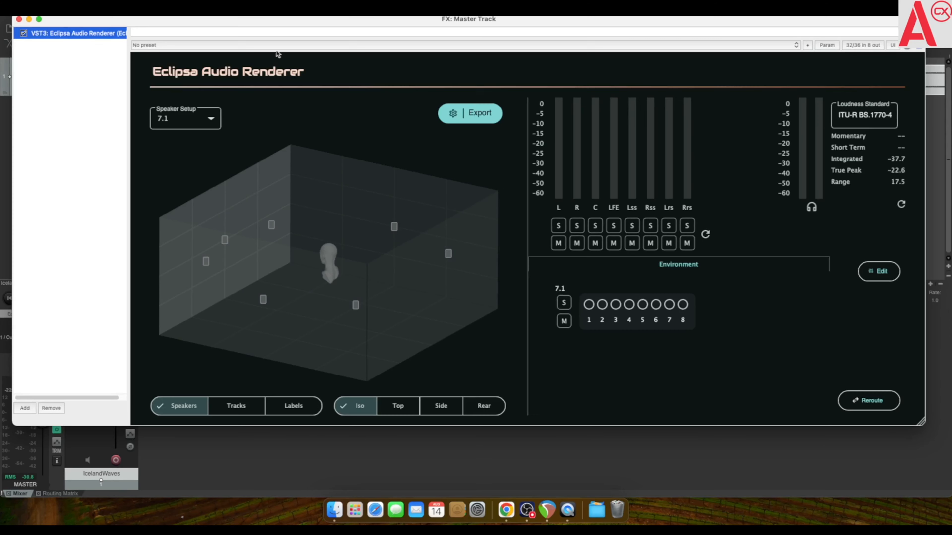
{"action": "left_click_drag", "start_coordinate": [262, 22], "coordinate": [333, 16]}
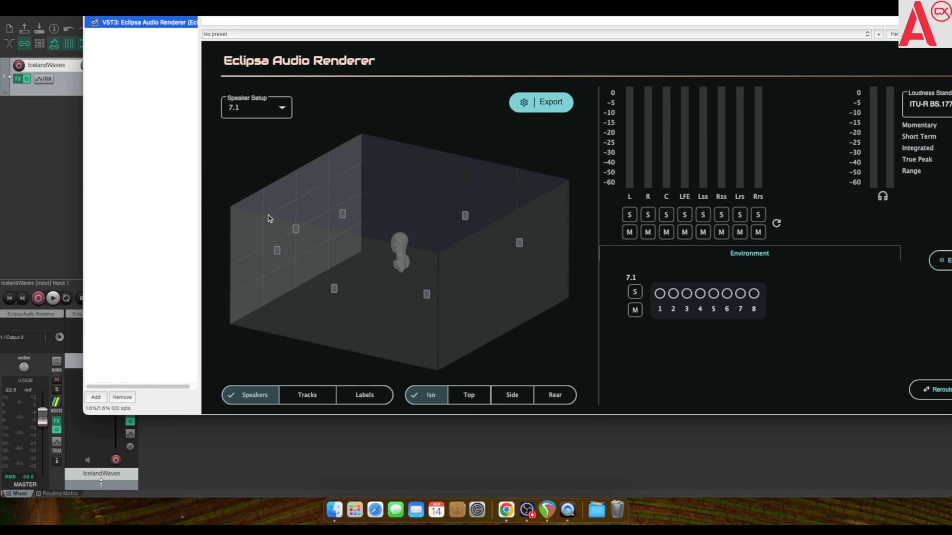
{"action": "left_click", "coordinate": [53, 298]}
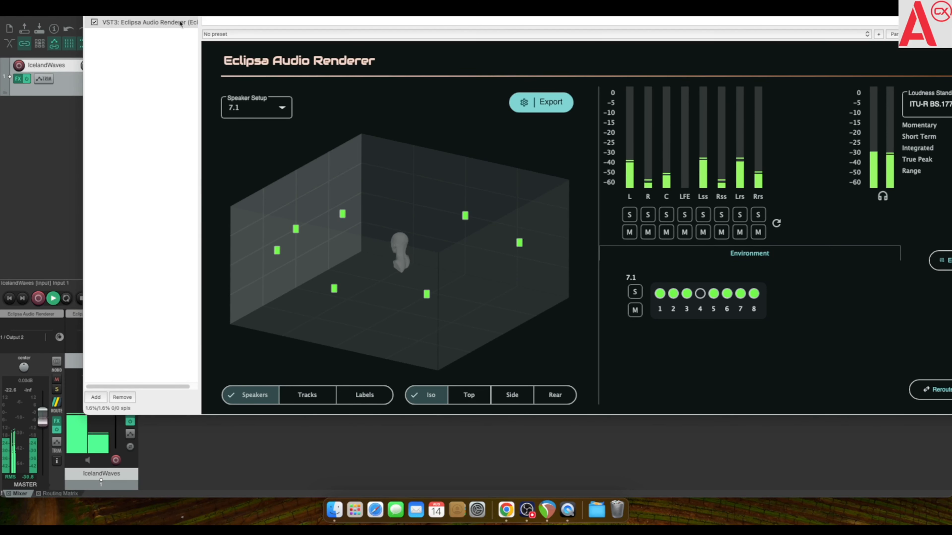
{"action": "left_click_drag", "start_coordinate": [181, 17], "coordinate": [206, 17]}
{"action": "left_click", "coordinate": [81, 298]}
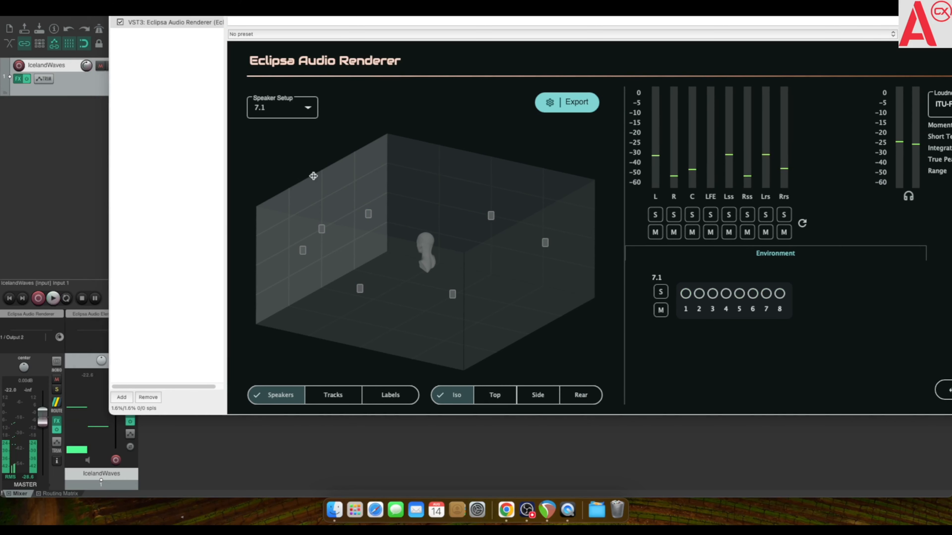
Set the renderer's speaker setup to Binaural and play the project briefly to check the output
{"action": "left_click", "coordinate": [287, 114]}
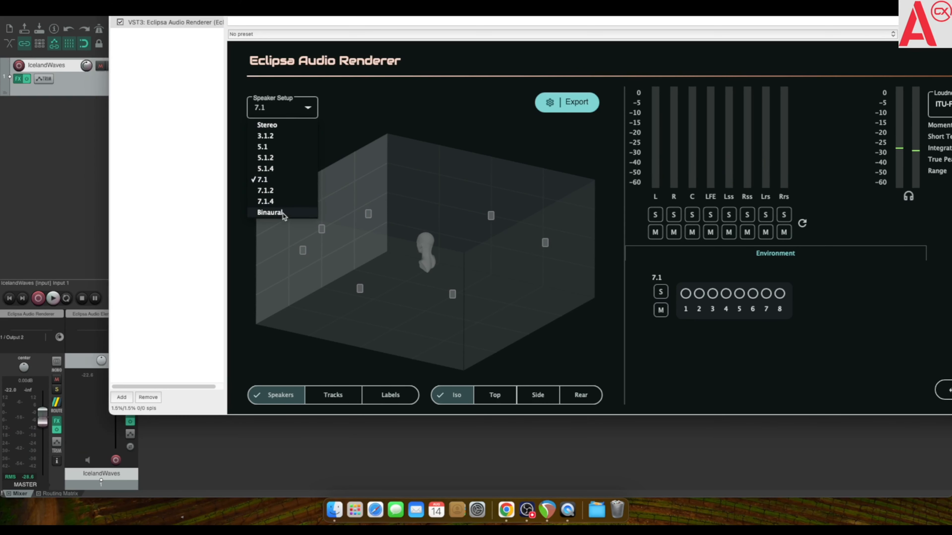
{"action": "left_click", "coordinate": [270, 212]}
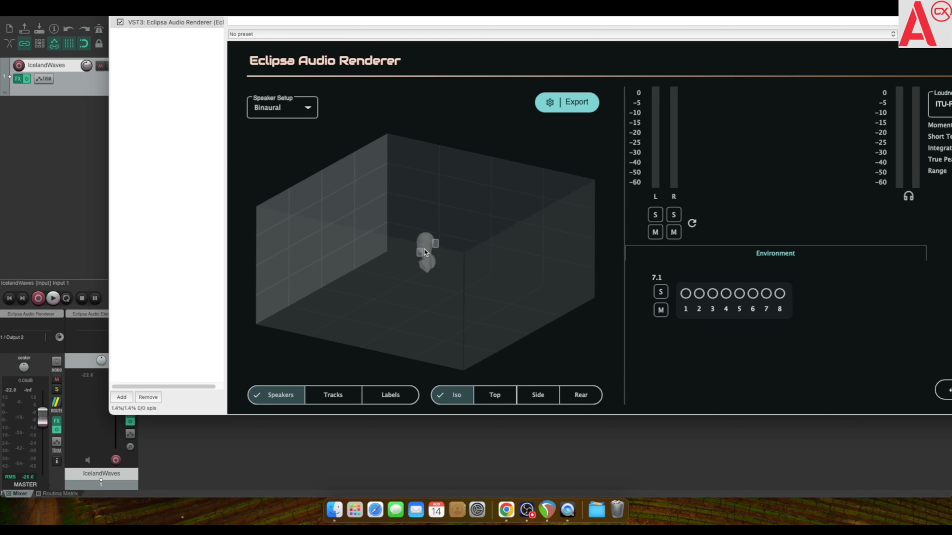
{"action": "left_click", "coordinate": [53, 299]}
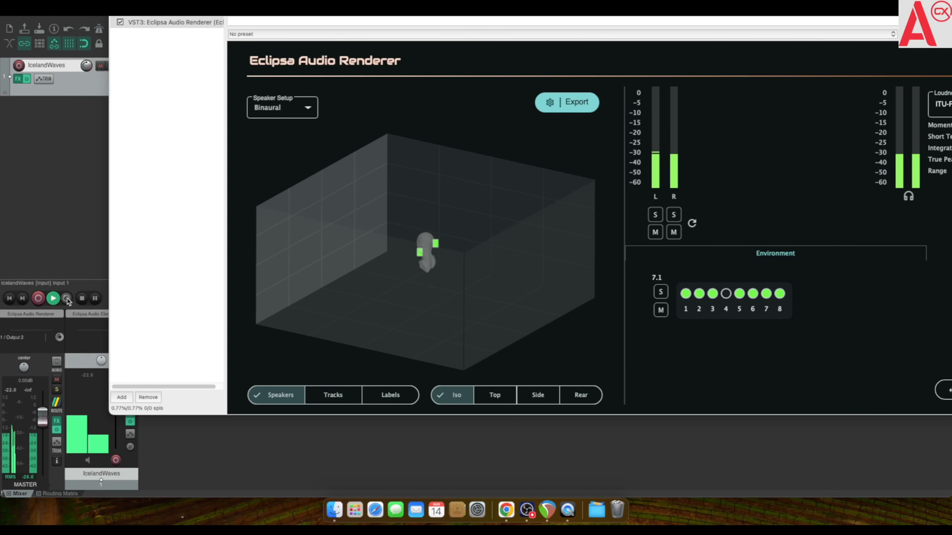
{"action": "left_click", "coordinate": [81, 299]}
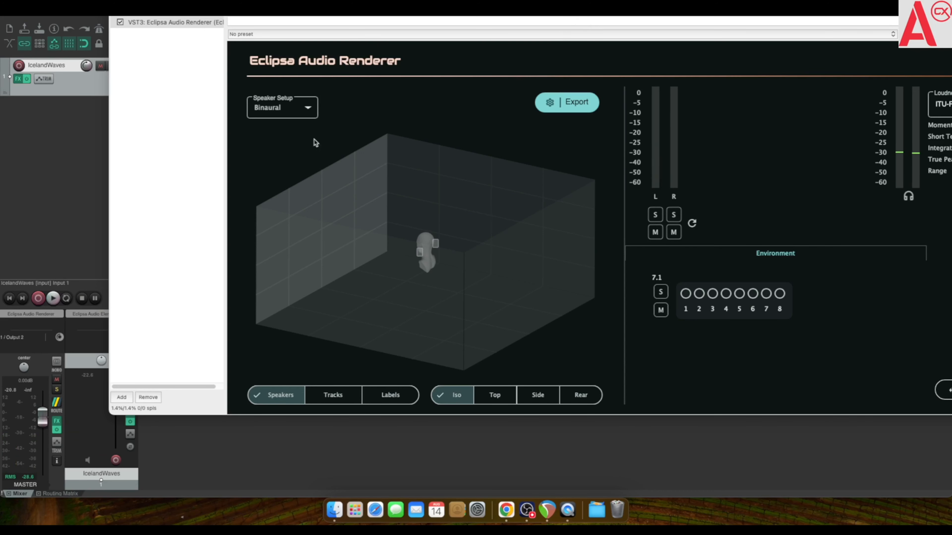
Enable audio export in the renderer's export options and set the output file to IcelandWaves.iamf in the Desktop's YoutubeDemo folder
{"action": "left_click_drag", "start_coordinate": [735, 15], "coordinate": [643, 19]}
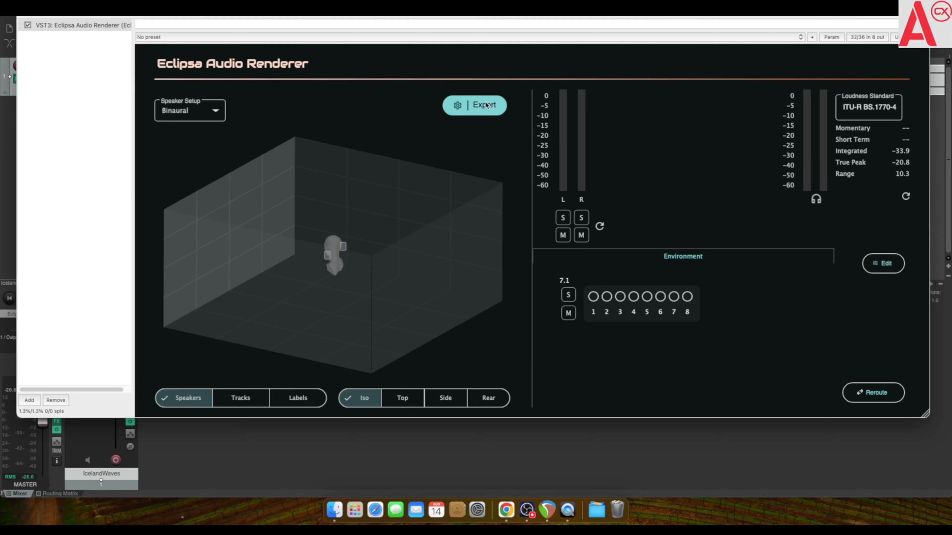
{"action": "left_click", "coordinate": [499, 109]}
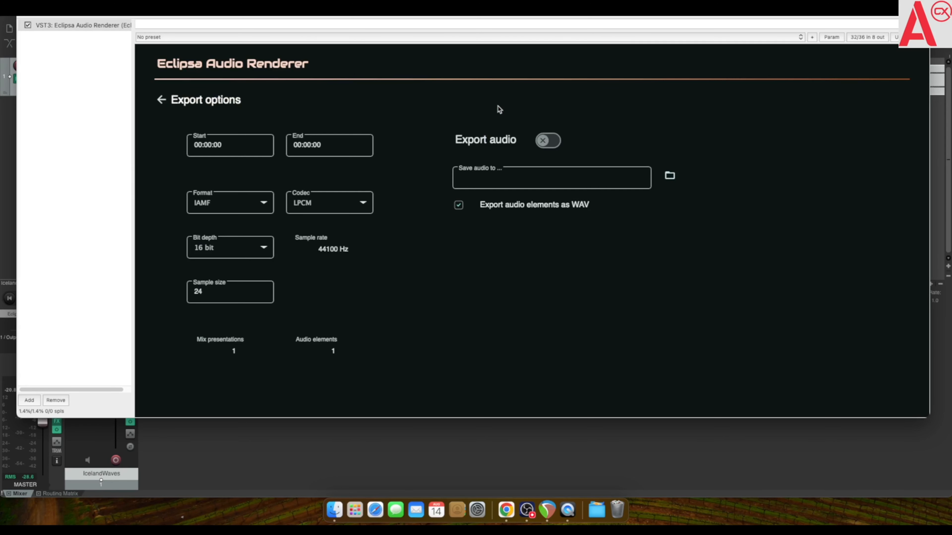
{"action": "left_click", "coordinate": [553, 142]}
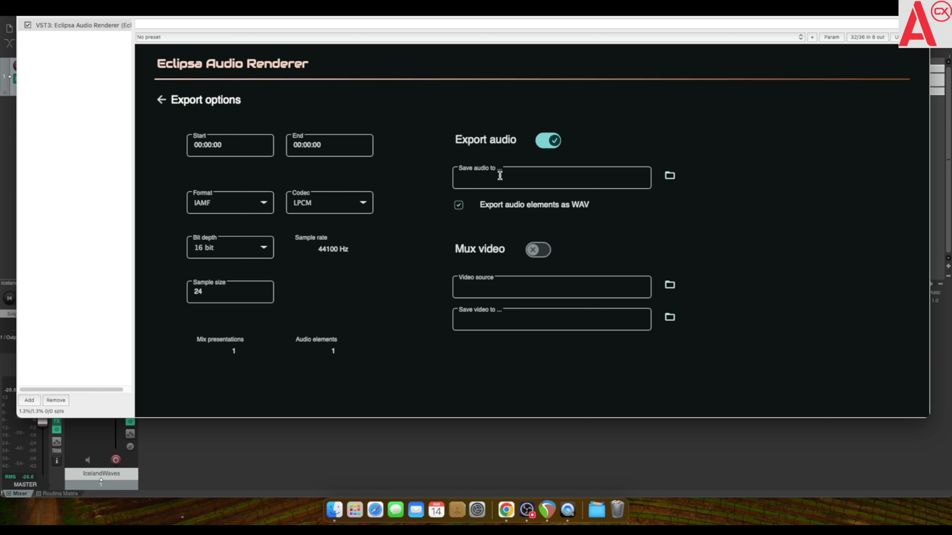
{"action": "left_click", "coordinate": [670, 177]}
{"action": "scroll", "coordinate": [461, 215], "scroll_direction": "down", "scroll_amount": 10}
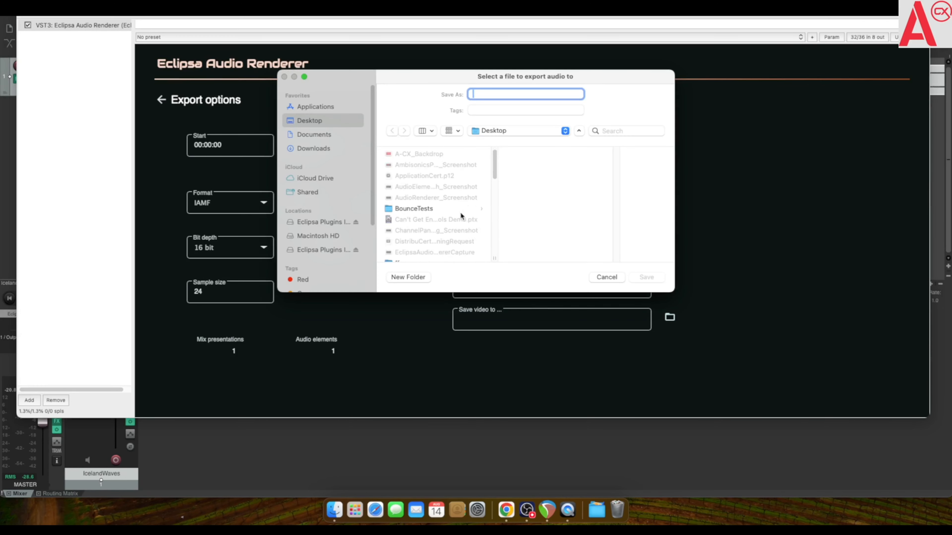
{"action": "left_click", "coordinate": [433, 252]}
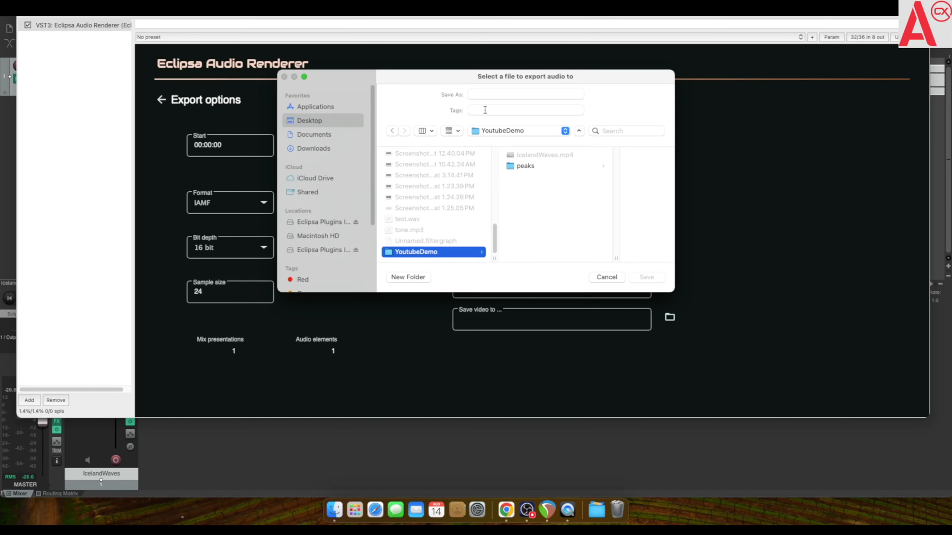
{"action": "left_click", "coordinate": [476, 95]}
{"action": "type", "text": "IcelandWaves.iamf"}
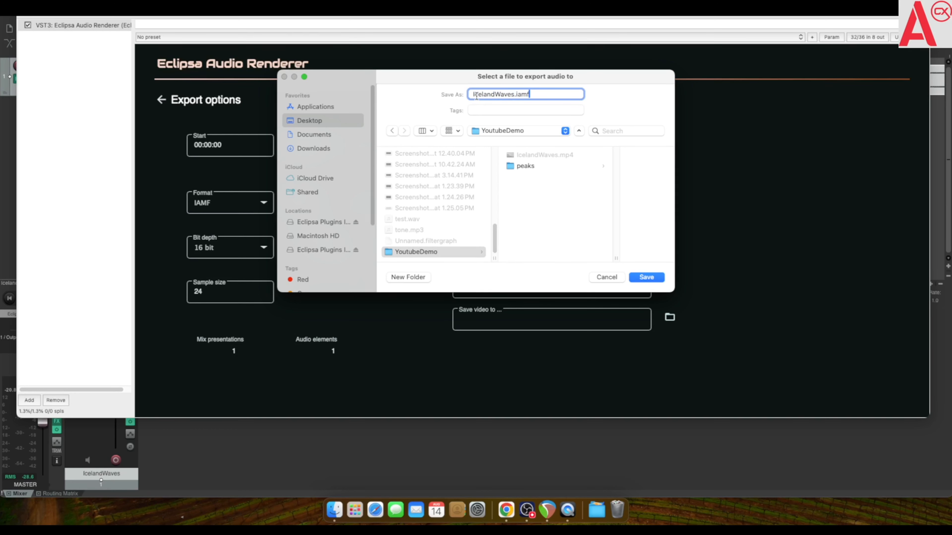
{"action": "left_click", "coordinate": [647, 277]}
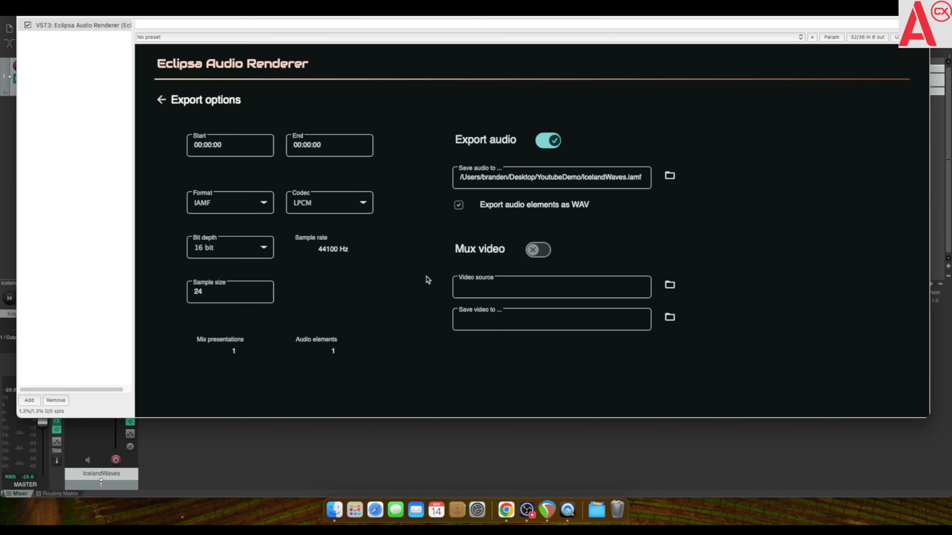
Enable video muxing and choose IcelandWaves.mp4 from the YoutubeDemo folder as the video source
{"action": "left_click", "coordinate": [538, 254]}
{"action": "left_click", "coordinate": [669, 285]}
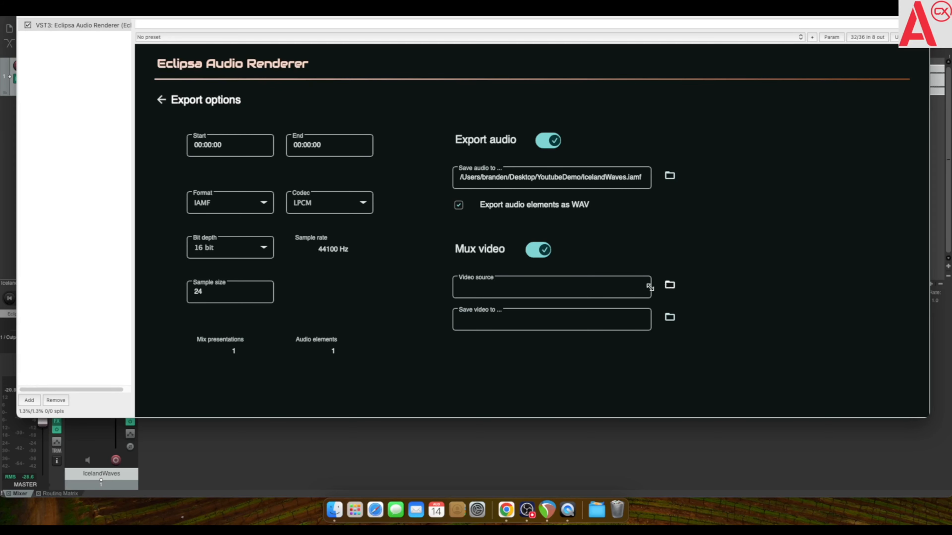
{"action": "left_click_drag", "start_coordinate": [495, 132], "coordinate": [495, 234]}
{"action": "left_click", "coordinate": [431, 252]}
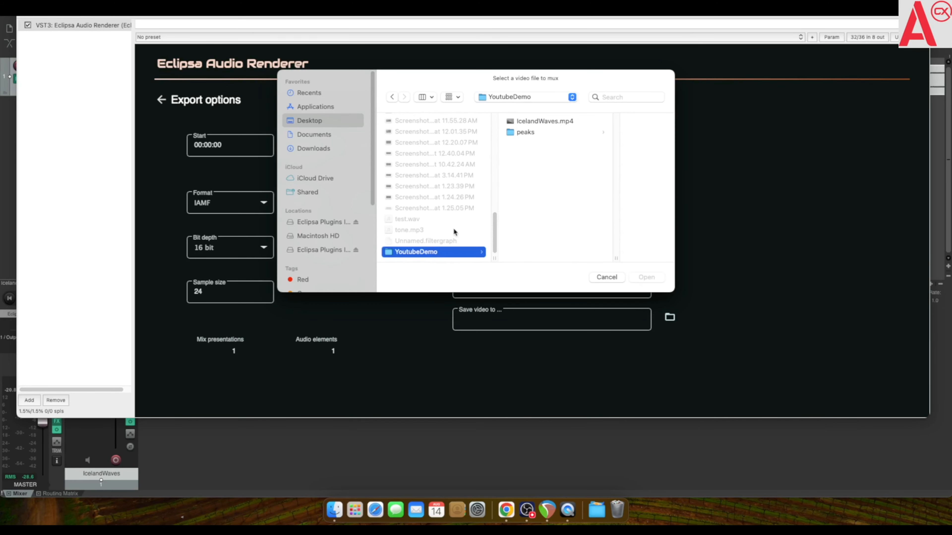
{"action": "left_click", "coordinate": [538, 121]}
{"action": "left_click", "coordinate": [647, 277]}
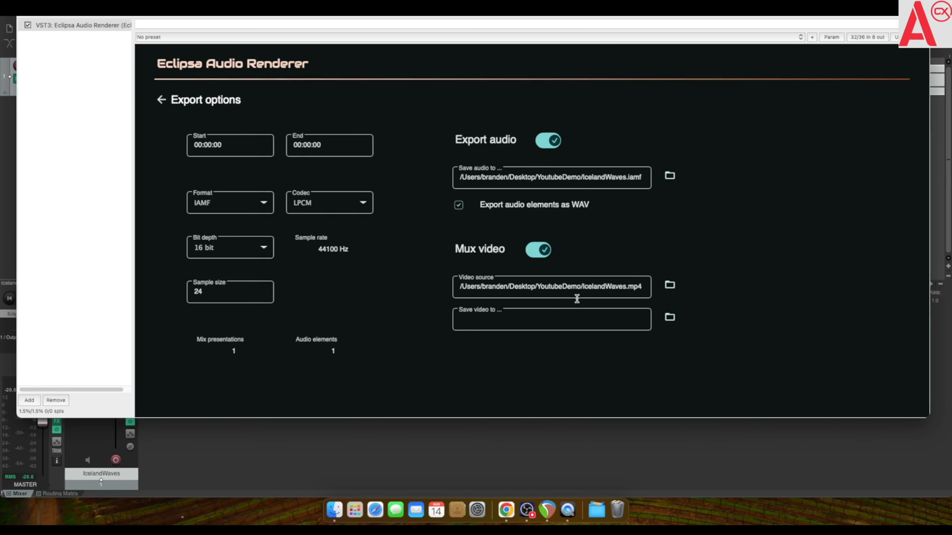
Set the muxed video's output file to IcelandWaves_Eclipsa in the Desktop's YoutubeDemo folder
{"action": "left_click", "coordinate": [670, 318]}
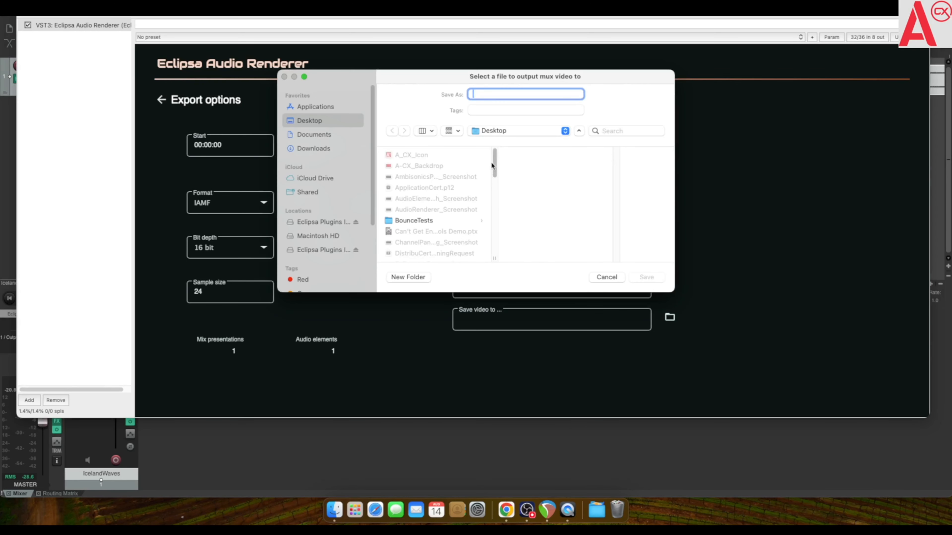
{"action": "left_click_drag", "start_coordinate": [492, 166], "coordinate": [493, 239]}
{"action": "left_click", "coordinate": [453, 257]}
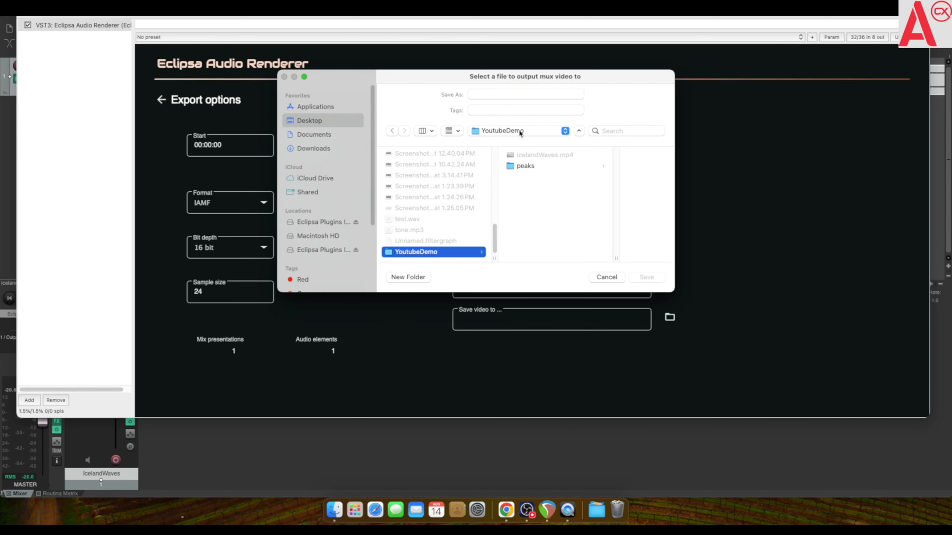
{"action": "left_click", "coordinate": [510, 94]}
{"action": "type", "text": "IcelandWaves_Eclipsa"}
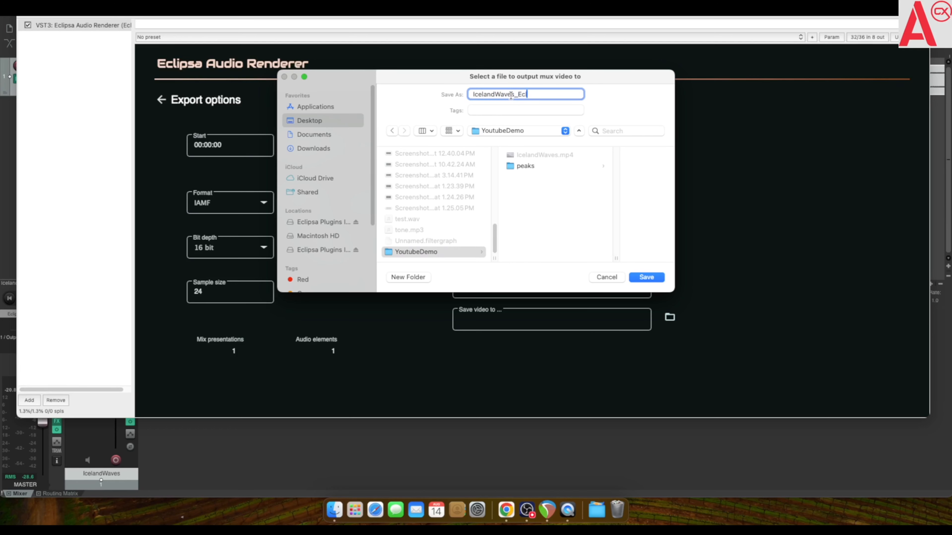
{"action": "left_click", "coordinate": [646, 278]}
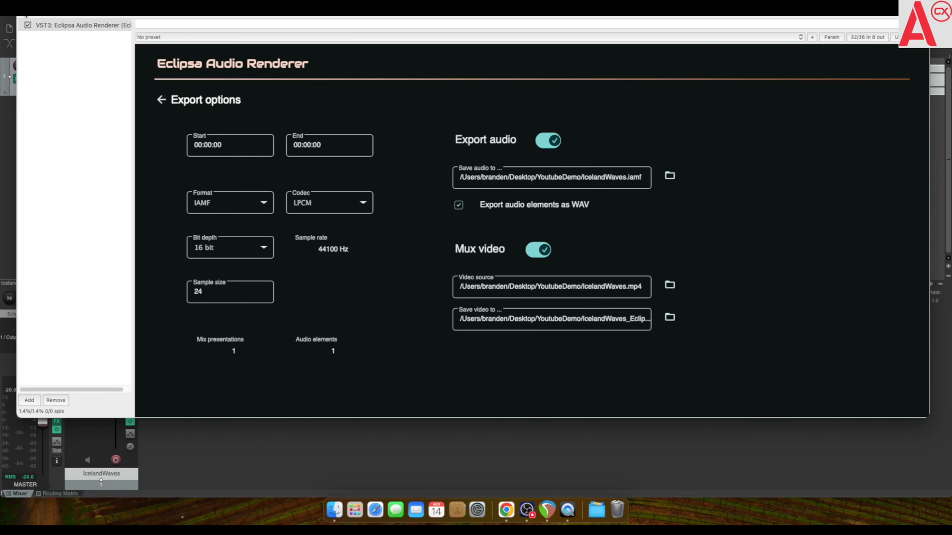
Close the renderer window and render the entire project's master mix to untitled.wav, overwriting the existing file
{"action": "left_click", "coordinate": [25, 15]}
{"action": "left_click", "coordinate": [126, 162]}
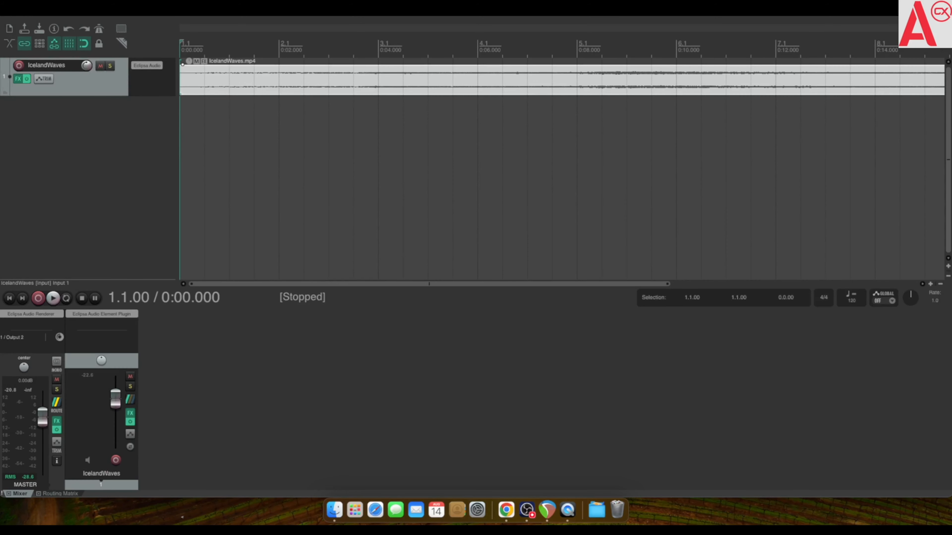
{"action": "left_click", "coordinate": [66, 7]}
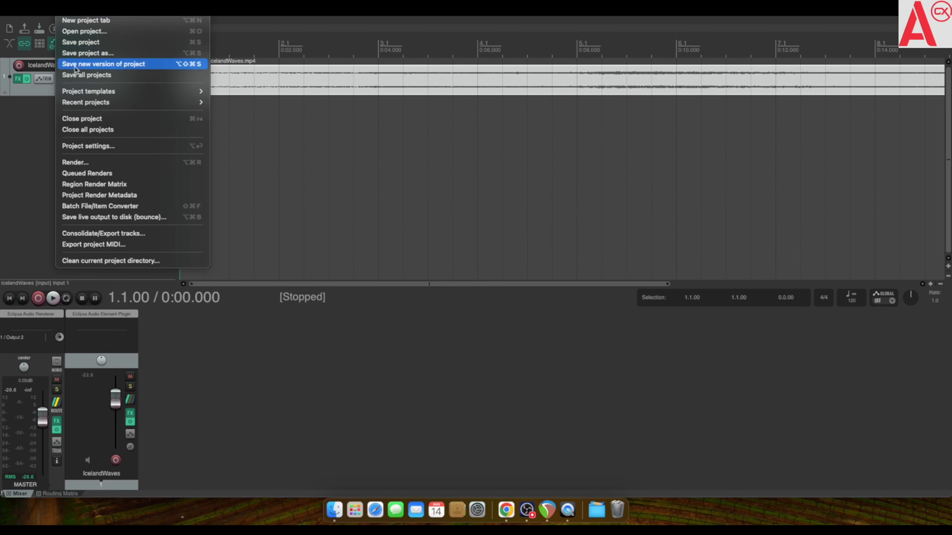
{"action": "left_click", "coordinate": [74, 163]}
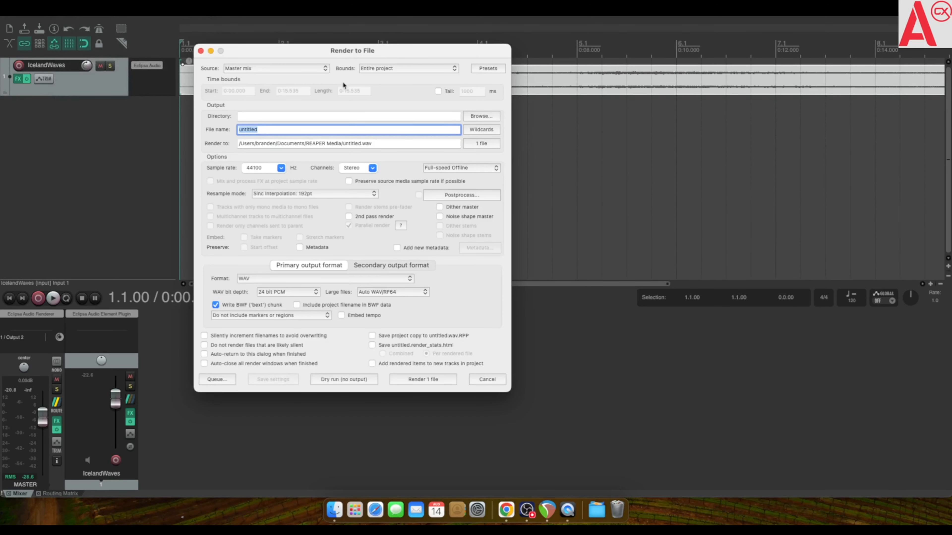
{"action": "left_click", "coordinate": [437, 380]}
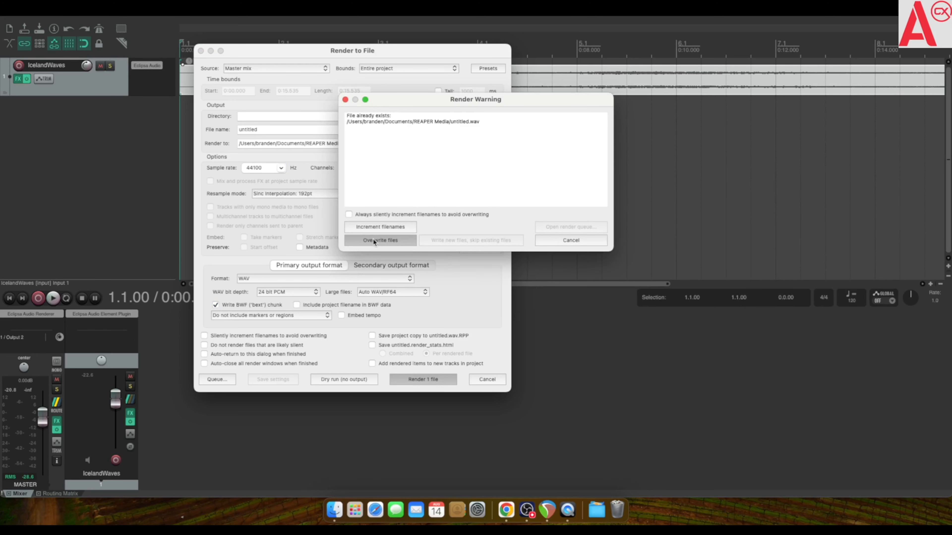
{"action": "left_click", "coordinate": [373, 239]}
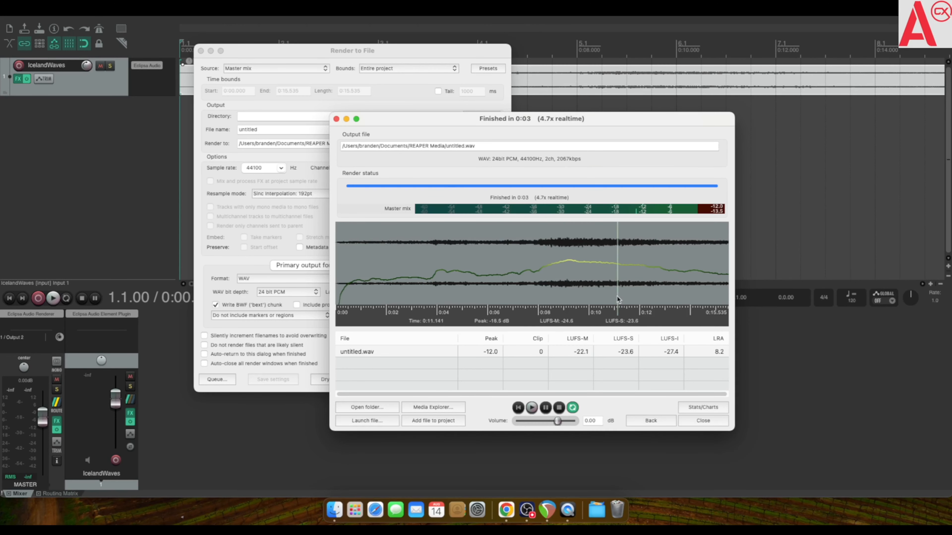
{"action": "left_click", "coordinate": [720, 421]}
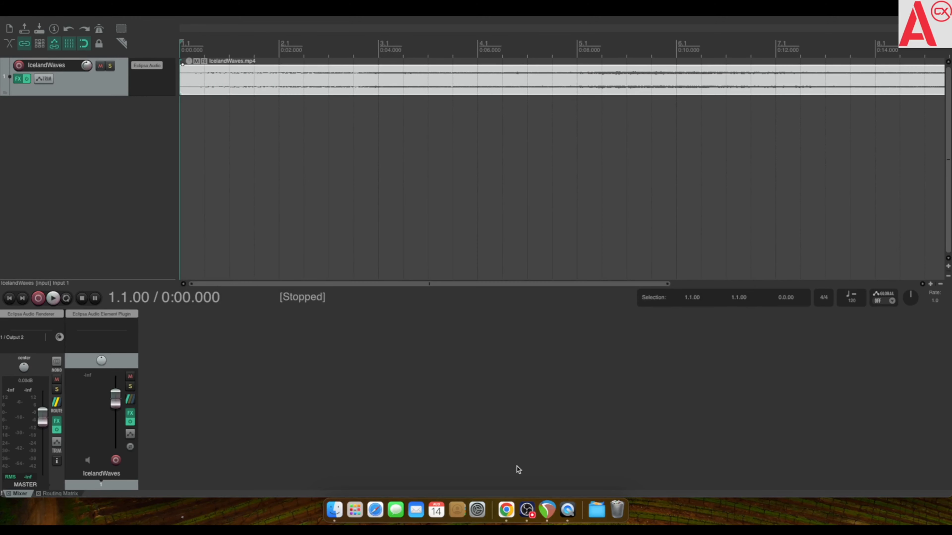
Switch to Finder and check the exported IcelandWaves.iamf and IcelandWaves_Eclipsa.mp4 files in the YoutubeDemo folder
{"action": "left_click", "coordinate": [335, 510]}
{"action": "left_click", "coordinate": [644, 186]}
{"action": "left_click_drag", "start_coordinate": [673, 48], "coordinate": [556, 51]}
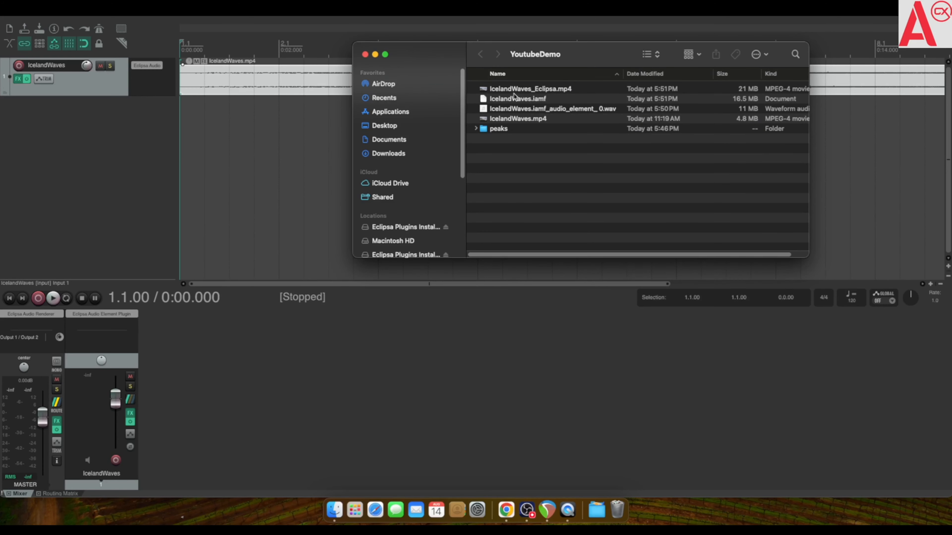
{"action": "left_click", "coordinate": [542, 99]}
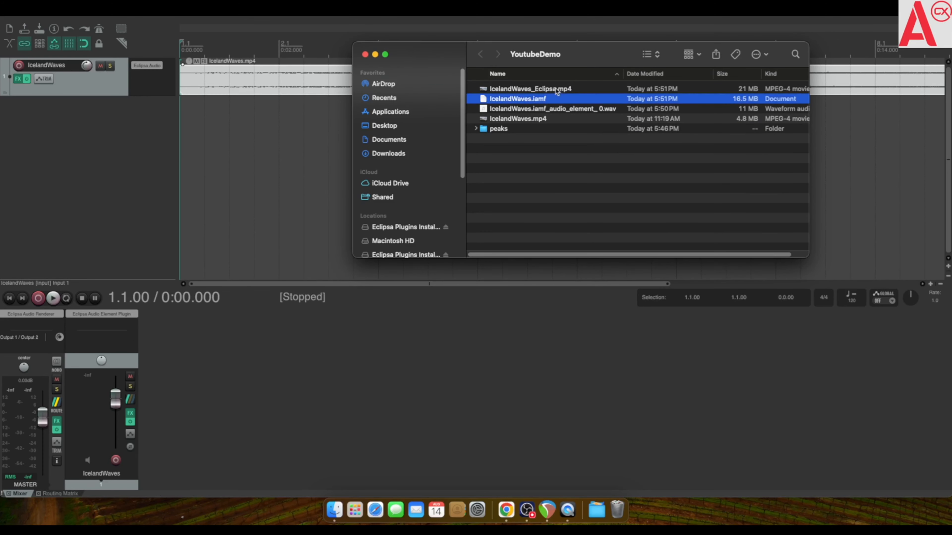
{"action": "left_click", "coordinate": [561, 90]}
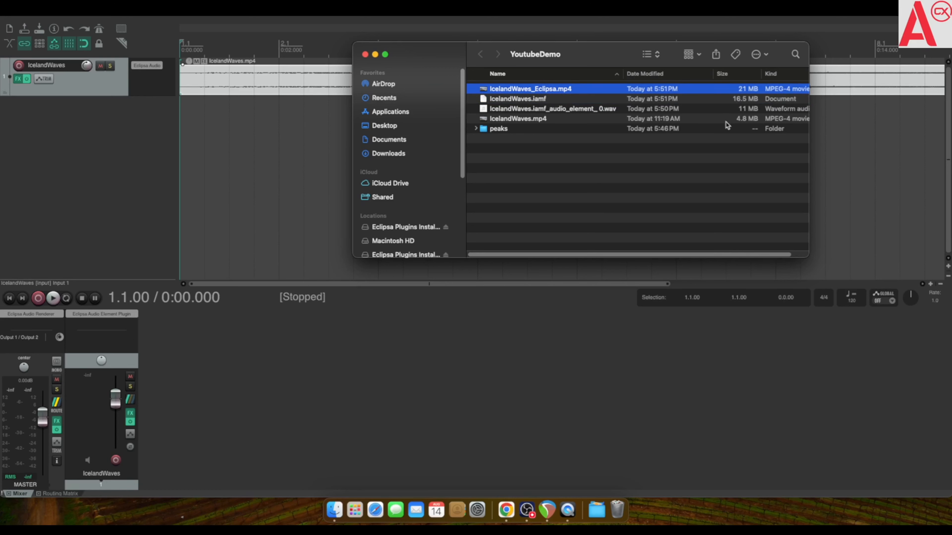
{"action": "left_click", "coordinate": [547, 170]}
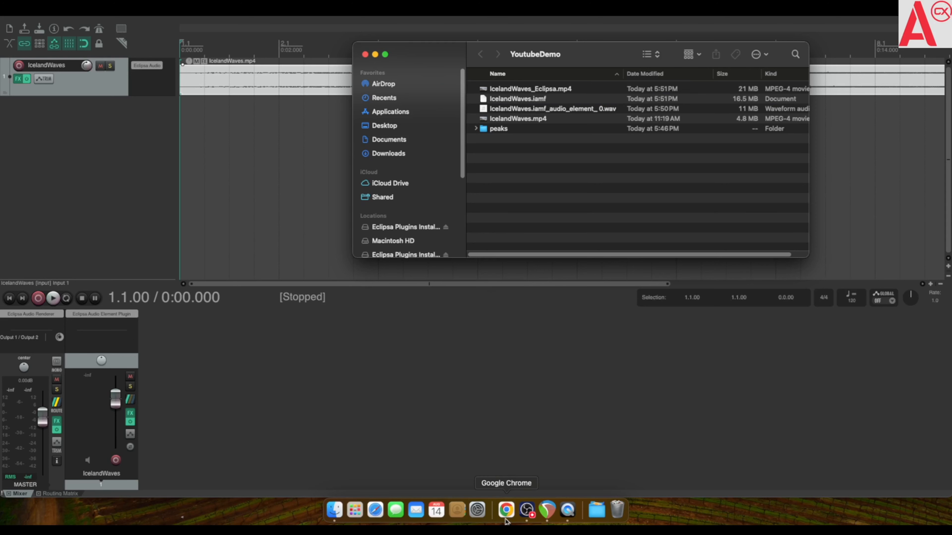
Switch to YouTube Studio in Chrome and upload IcelandWaves_Eclipsa.mp4 from the YoutubeDemo folder as a new video
{"action": "left_click", "coordinate": [507, 511]}
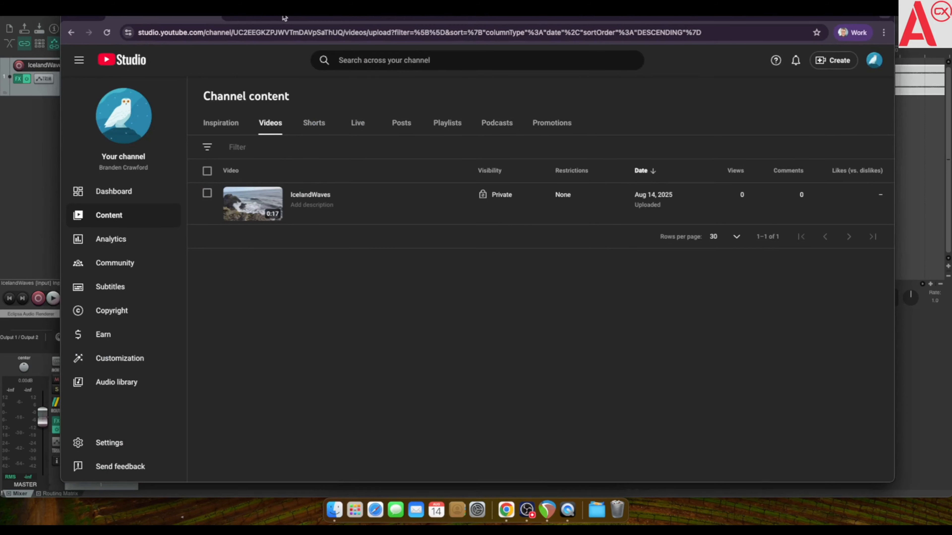
{"action": "left_click", "coordinate": [848, 60]}
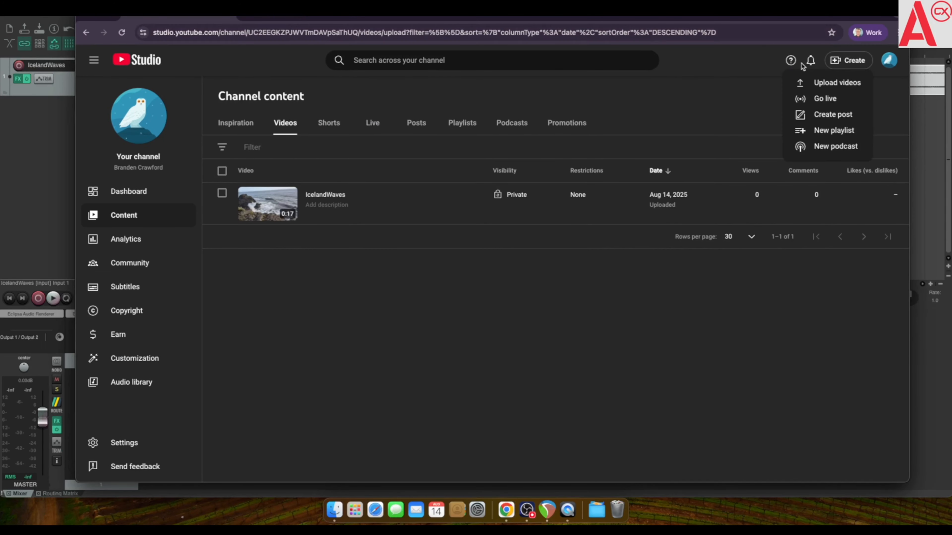
{"action": "left_click", "coordinate": [838, 85]}
{"action": "left_click_drag", "start_coordinate": [744, 15], "coordinate": [354, 15]}
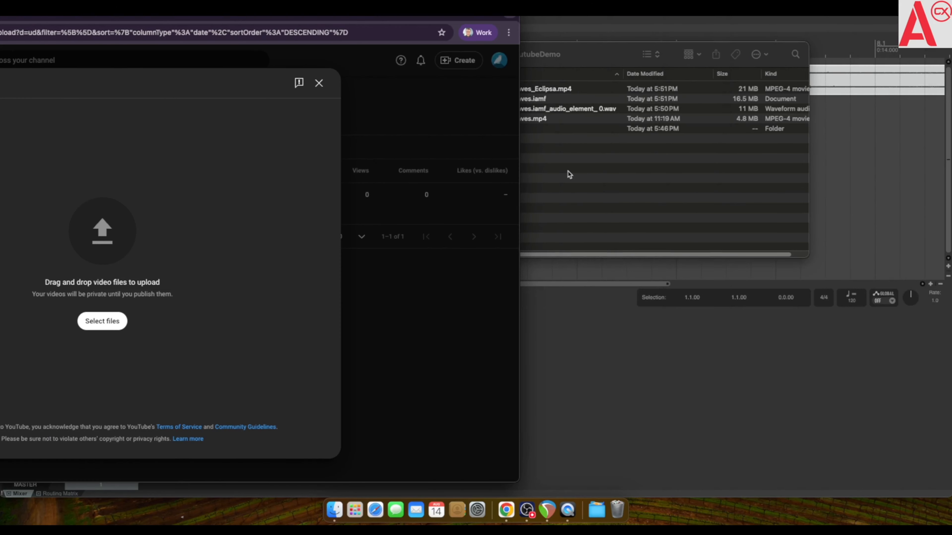
{"action": "left_click", "coordinate": [569, 171]}
{"action": "left_click_drag", "start_coordinate": [512, 90], "coordinate": [105, 234]}
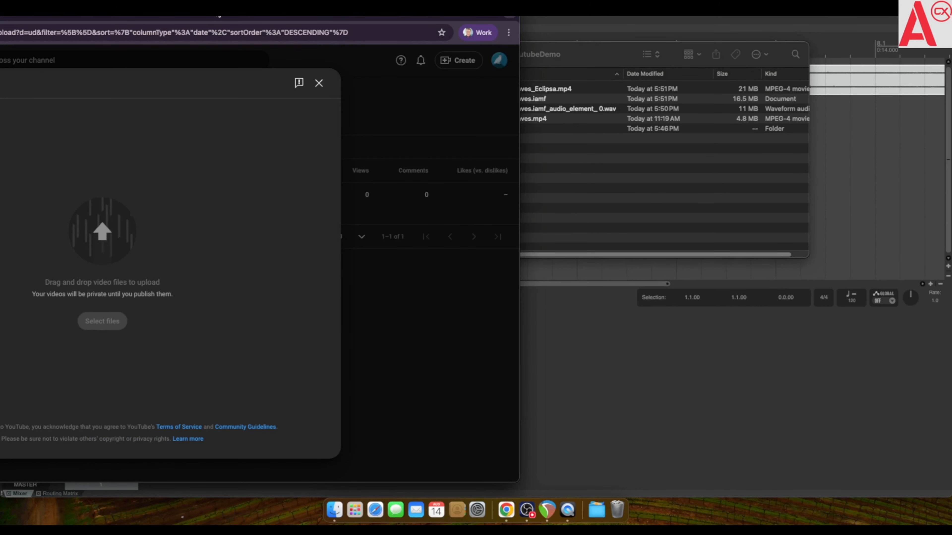
{"action": "left_click_drag", "start_coordinate": [219, 15], "coordinate": [585, 15]}
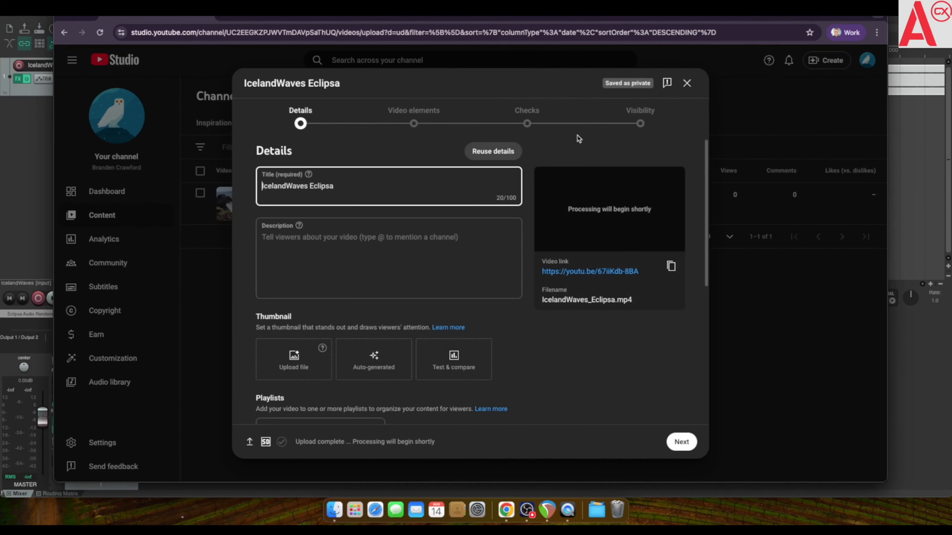
Mark the uploaded video as not made for kids and proceed past the video elements and checks to the visibility settings
{"action": "scroll", "coordinate": [470, 244], "scroll_direction": "down", "scroll_amount": 7}
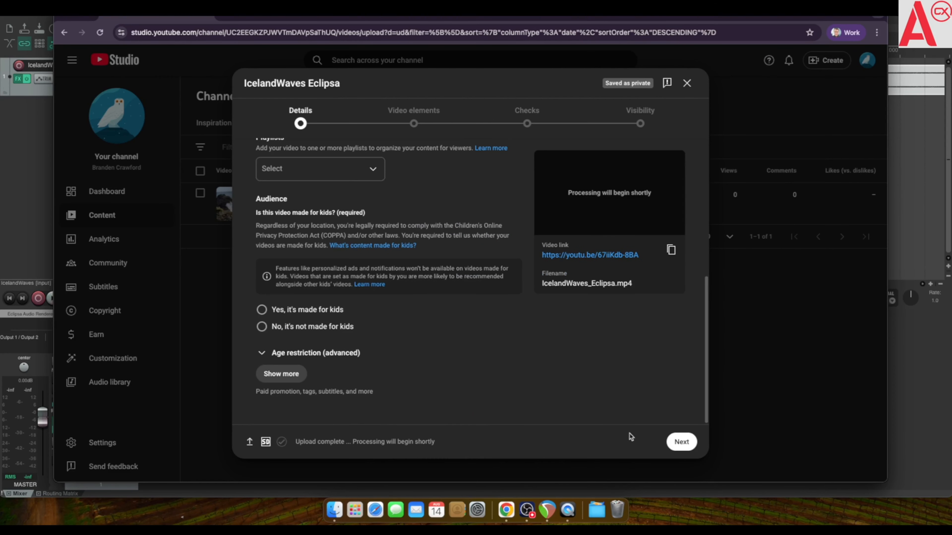
{"action": "left_click", "coordinate": [332, 328]}
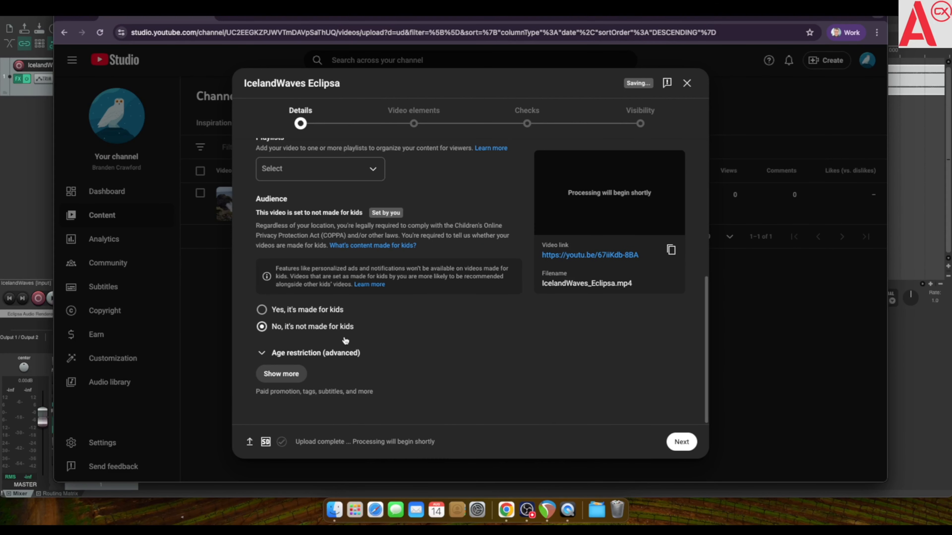
{"action": "left_click", "coordinate": [682, 442]}
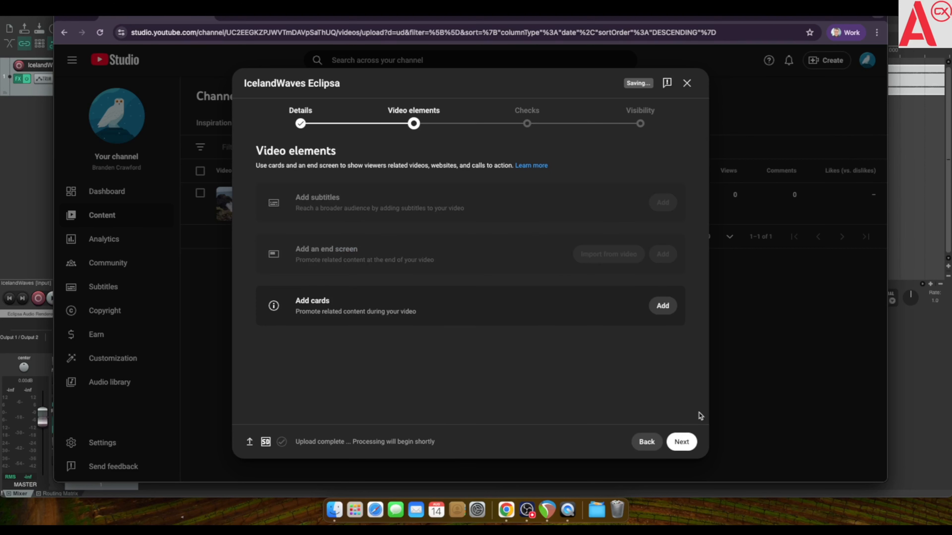
{"action": "left_click", "coordinate": [683, 442]}
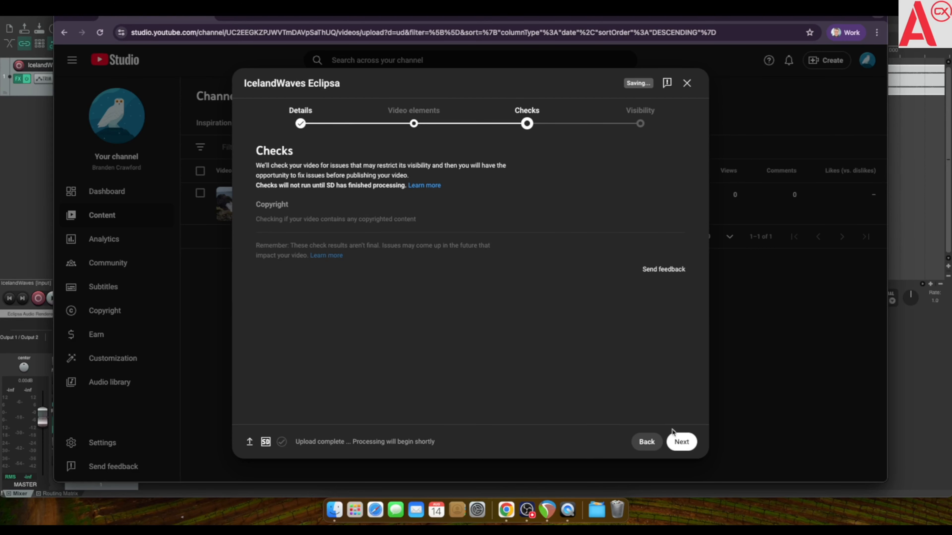
{"action": "left_click", "coordinate": [675, 436]}
Set the video's visibility to Private, save it and dismiss the processing notice
{"action": "left_click", "coordinate": [302, 221]}
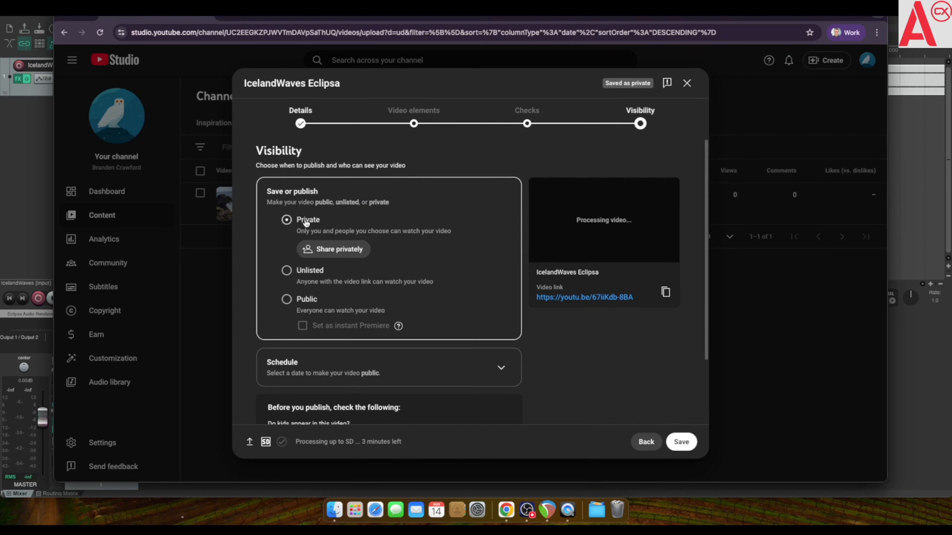
{"action": "scroll", "coordinate": [654, 419], "scroll_direction": "down", "scroll_amount": 3}
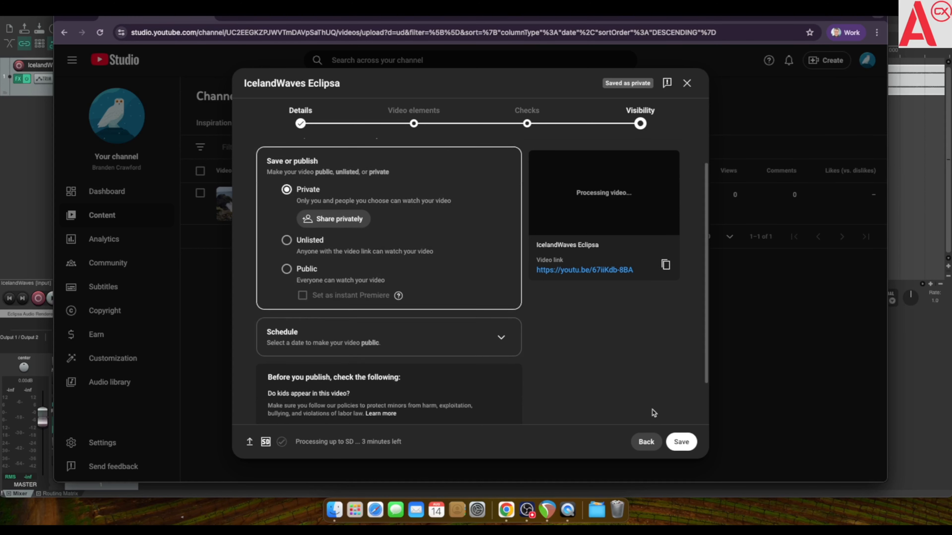
{"action": "left_click", "coordinate": [685, 445]}
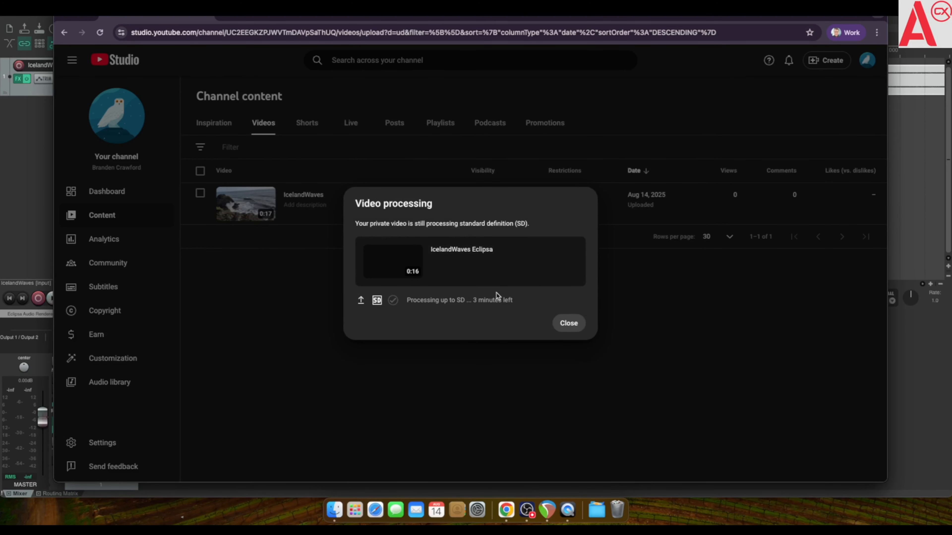
{"action": "left_click", "coordinate": [568, 323]}
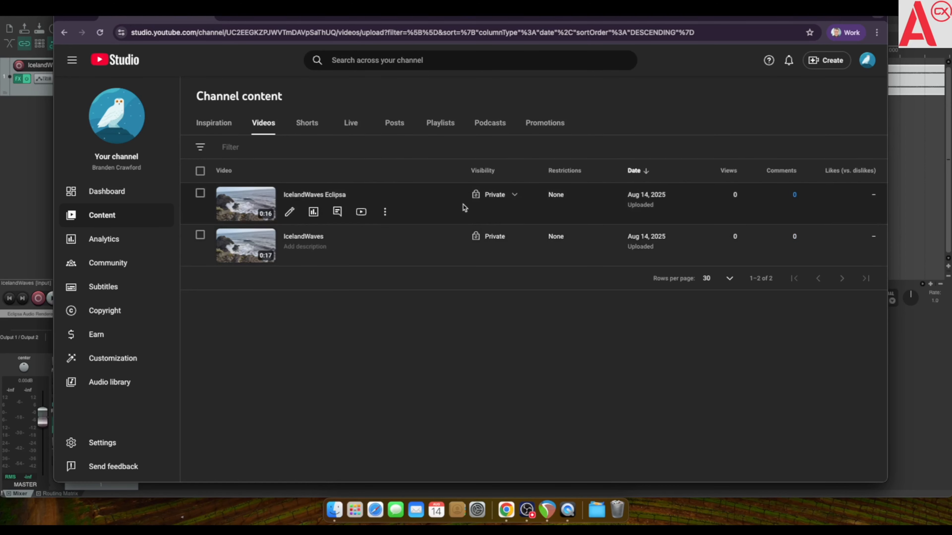
Open the details of the IcelandWaves Eclipsa video and play its preview for about five seconds
{"action": "left_click", "coordinate": [299, 195]}
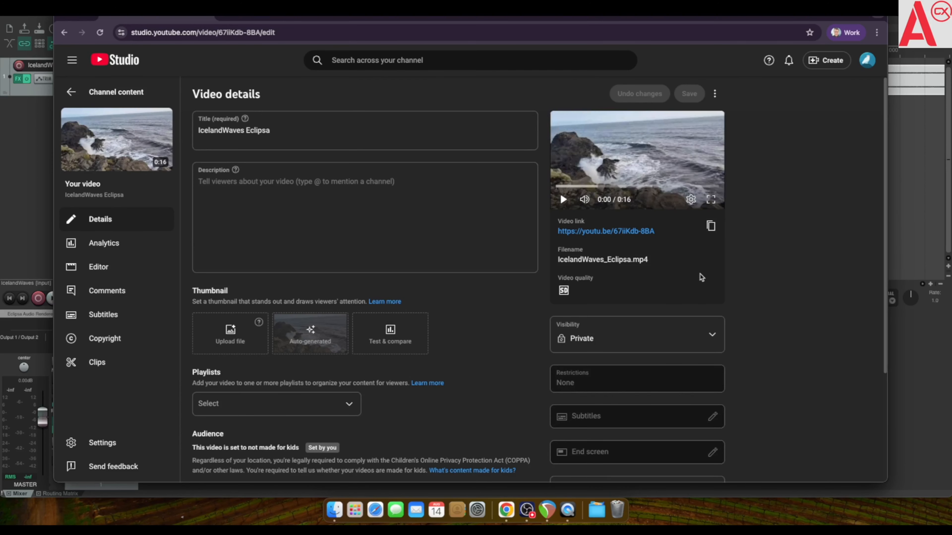
{"action": "left_click", "coordinate": [563, 200]}
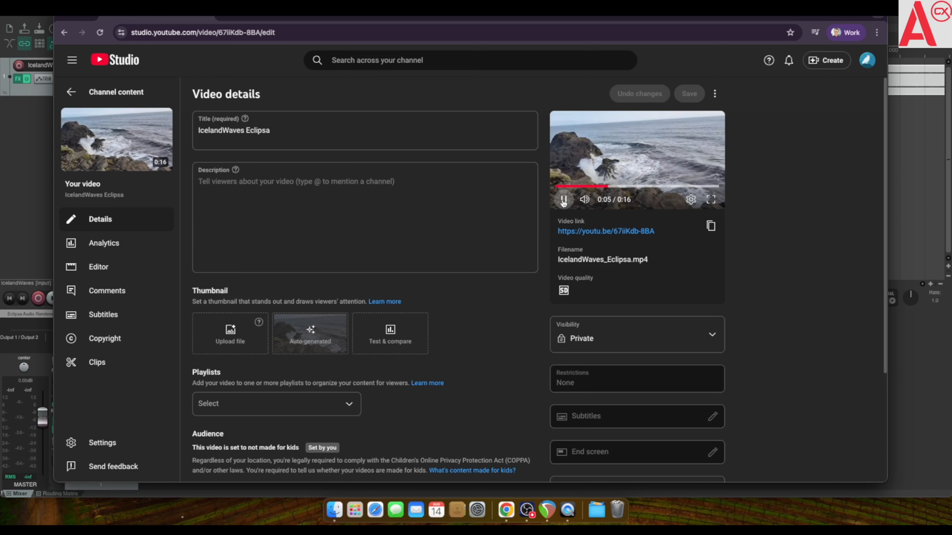
{"action": "left_click", "coordinate": [563, 200]}
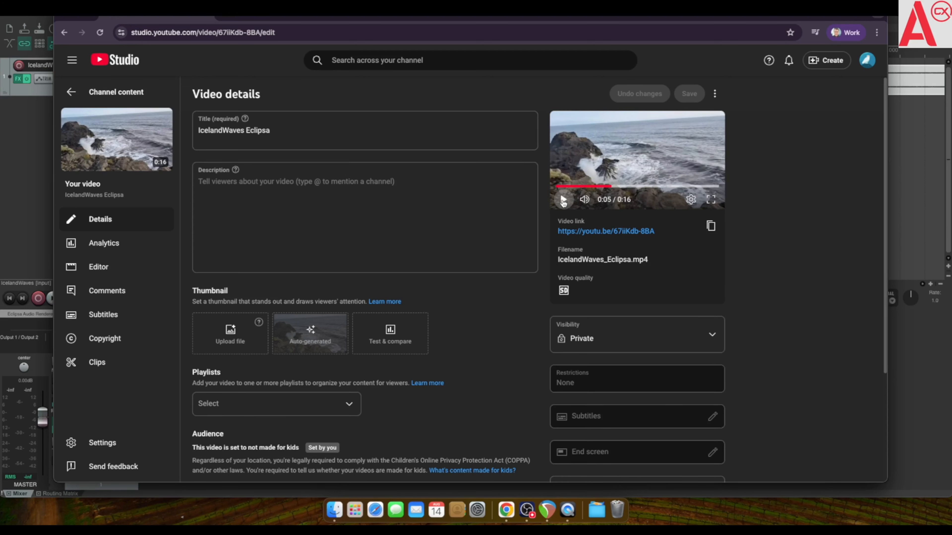